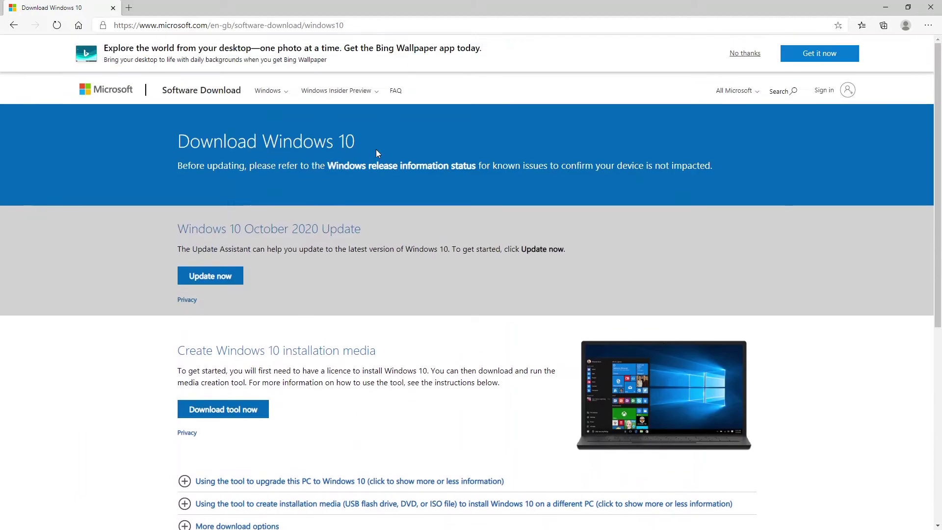
Step: Download the Windows 10 media creation tool and check the Downloads folder
{"action": "scroll", "coordinate": [375, 149], "scroll_direction": "down", "scroll_amount": 3}
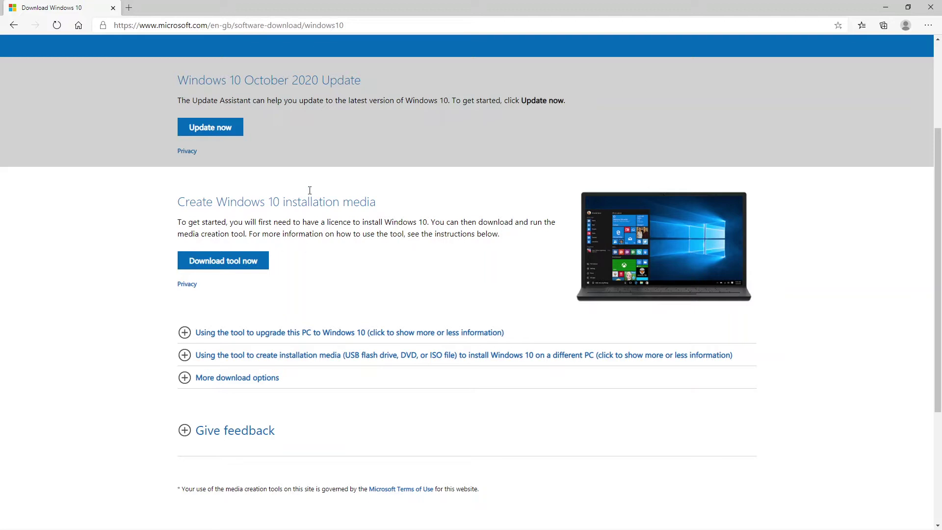
{"action": "left_click", "coordinate": [217, 263]}
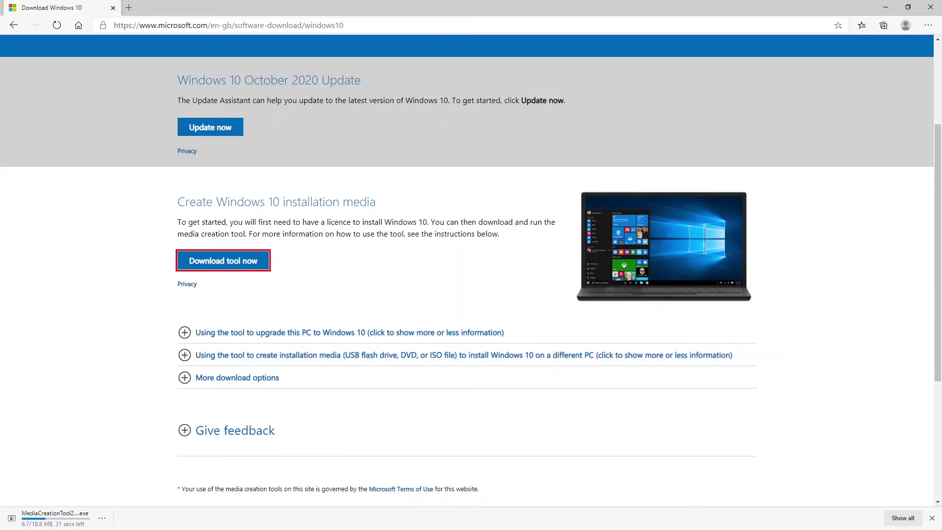
{"action": "key", "text": "alt+Tab"}
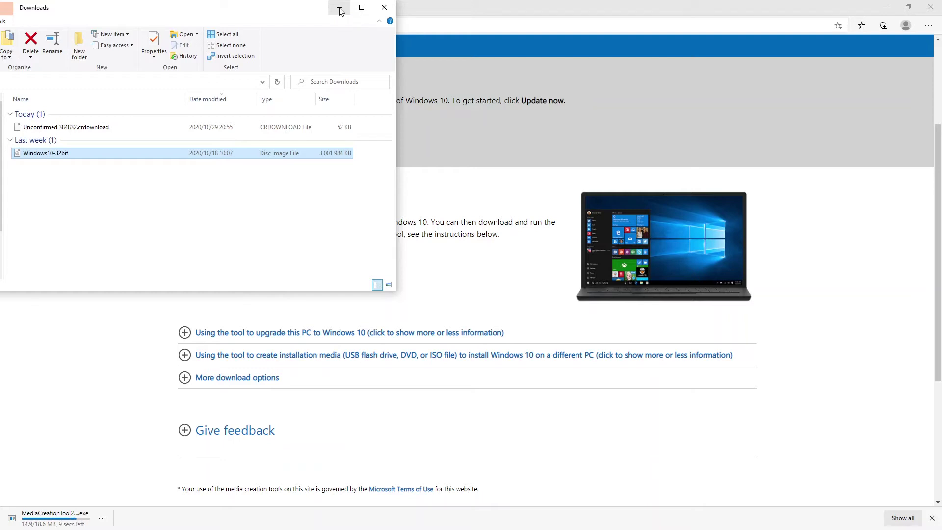
{"action": "left_click", "coordinate": [340, 9]}
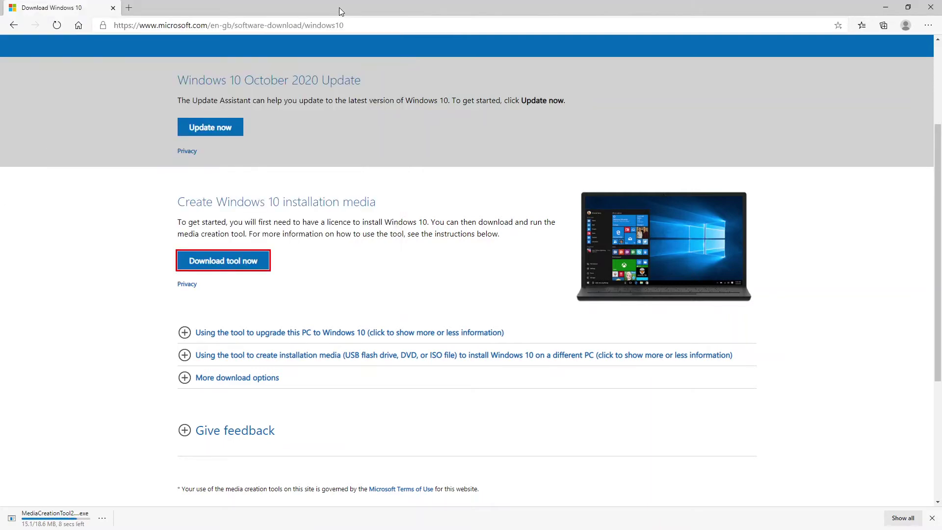
Step: Minimise the browser and launch Oracle VM VirtualBox from the desktop
{"action": "left_click", "coordinate": [889, 6]}
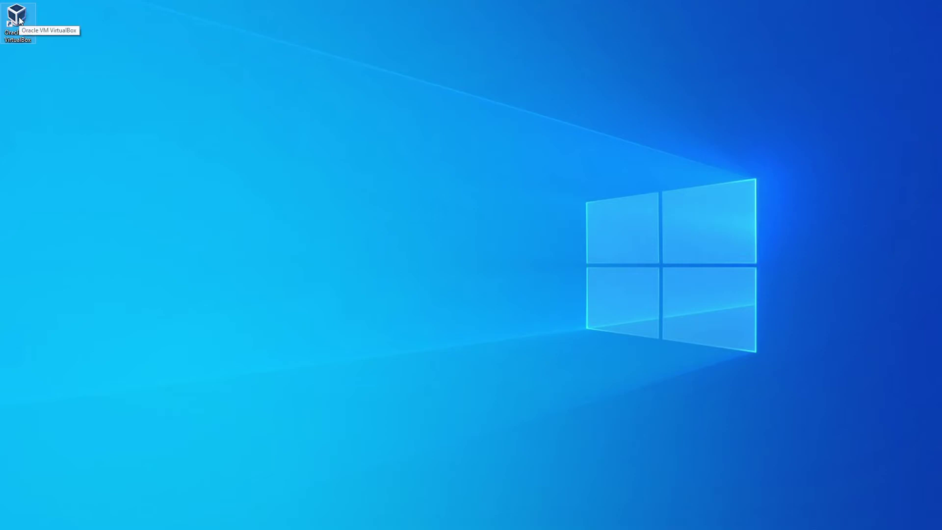
{"action": "left_click", "coordinate": [257, 136]}
{"action": "left_click_drag", "start_coordinate": [210, 103], "coordinate": [401, 91]}
{"action": "left_click", "coordinate": [496, 84]}
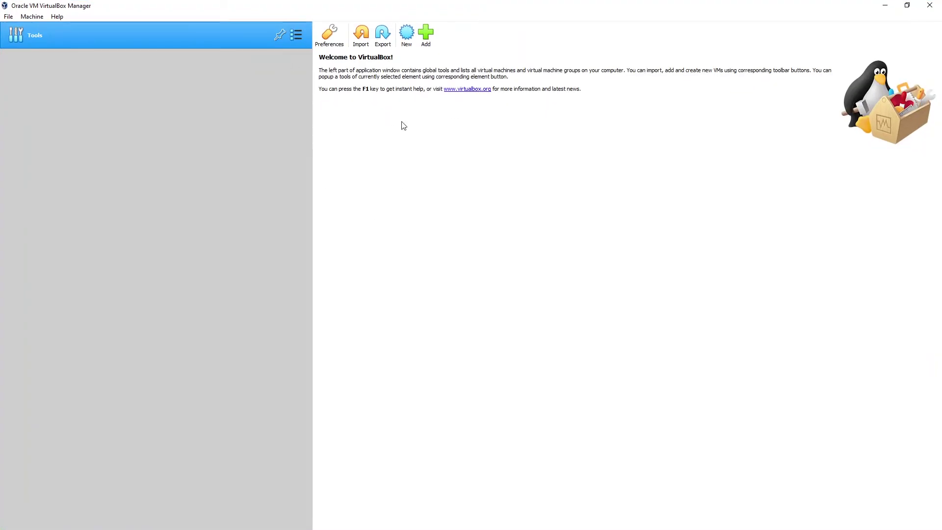
Step: Start creating a new virtual machine and browse to Local Disk (C:) for its machine folder
{"action": "left_click", "coordinate": [407, 36]}
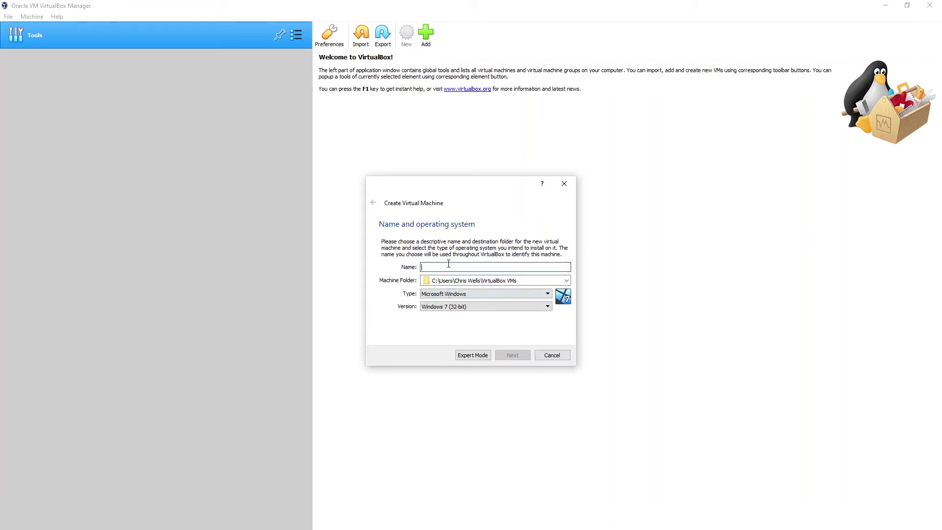
{"action": "left_click", "coordinate": [566, 283]}
{"action": "left_click", "coordinate": [465, 301]}
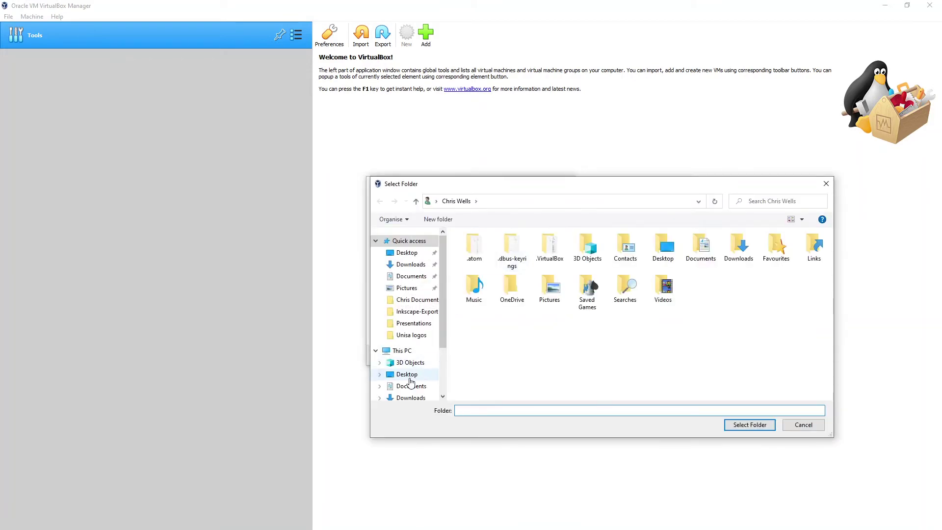
{"action": "left_click", "coordinate": [407, 385]}
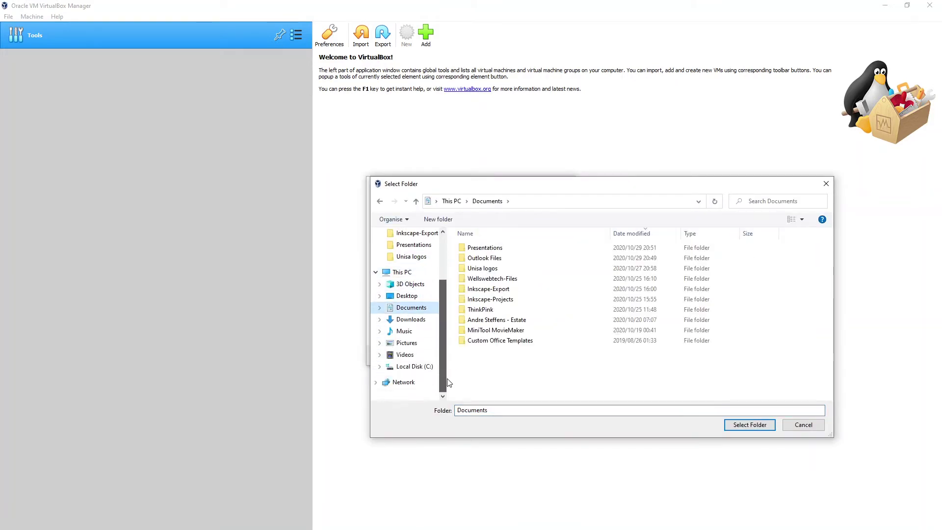
{"action": "left_click", "coordinate": [412, 366]}
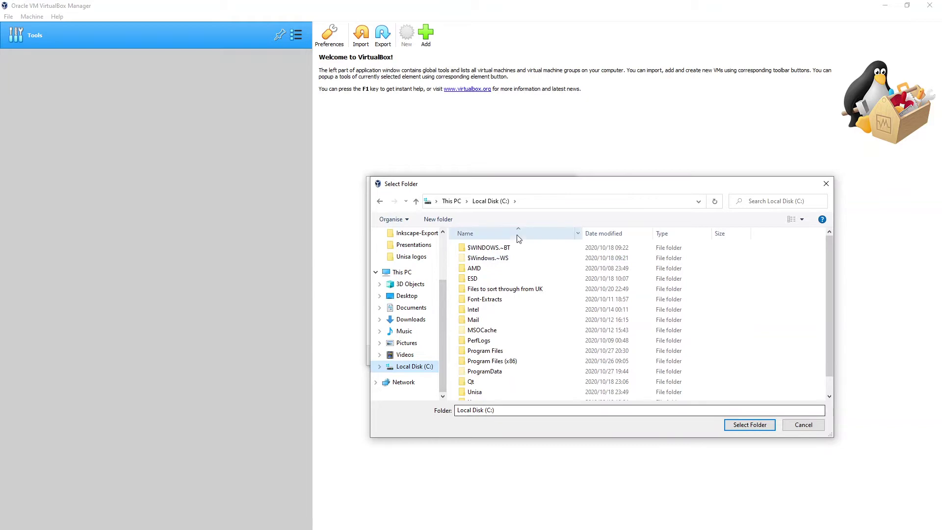
{"action": "left_click", "coordinate": [505, 234]}
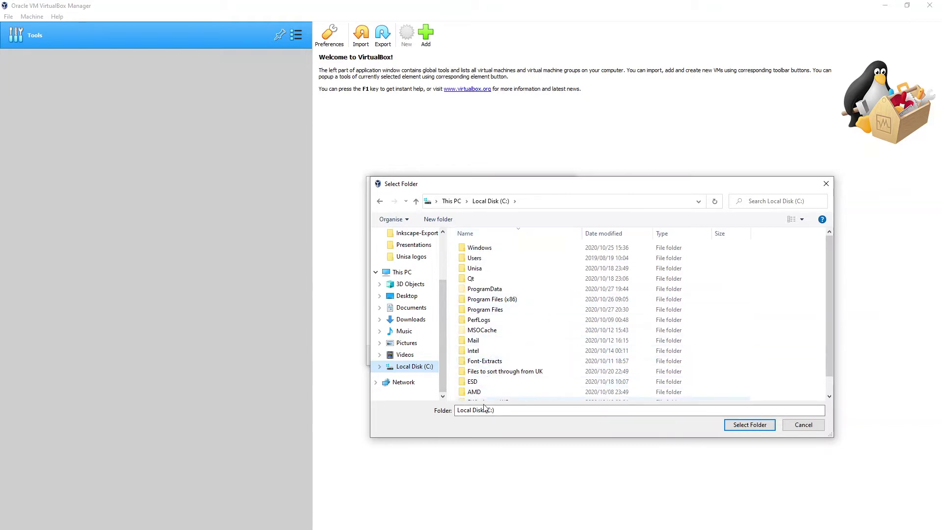
Step: Create a folder named VirtualBox on the C: drive and choose it as the machine folder
{"action": "left_click", "coordinate": [452, 221]}
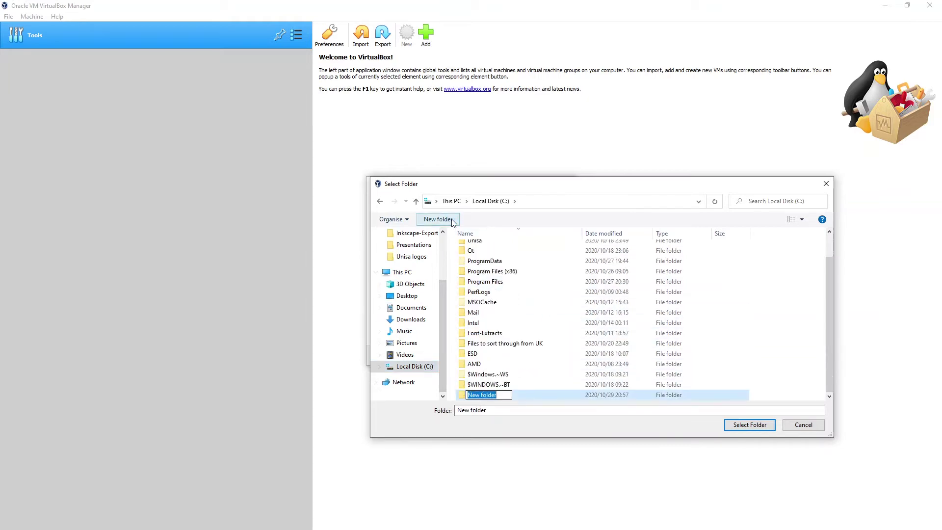
{"action": "type", "text": "VirtualBox"}
{"action": "key", "text": "Return"}
{"action": "key", "text": "Return"}
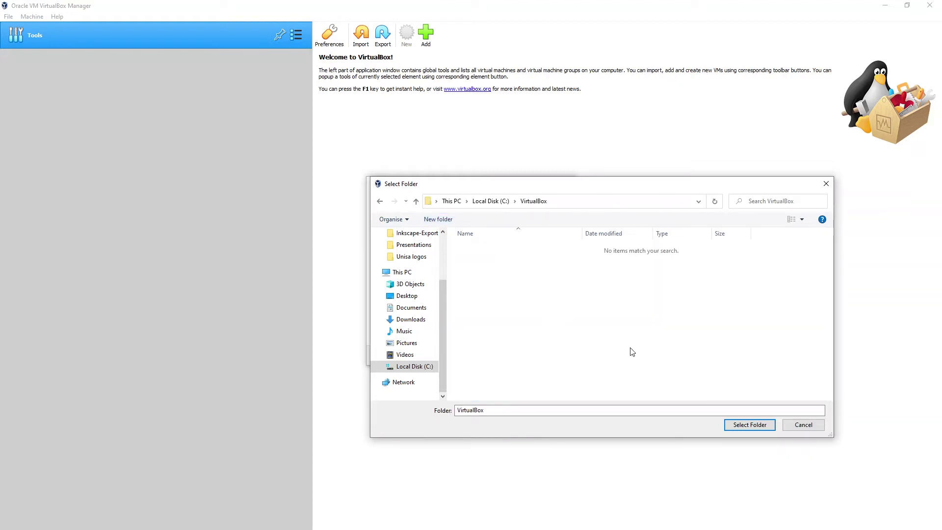
{"action": "left_click", "coordinate": [758, 425]}
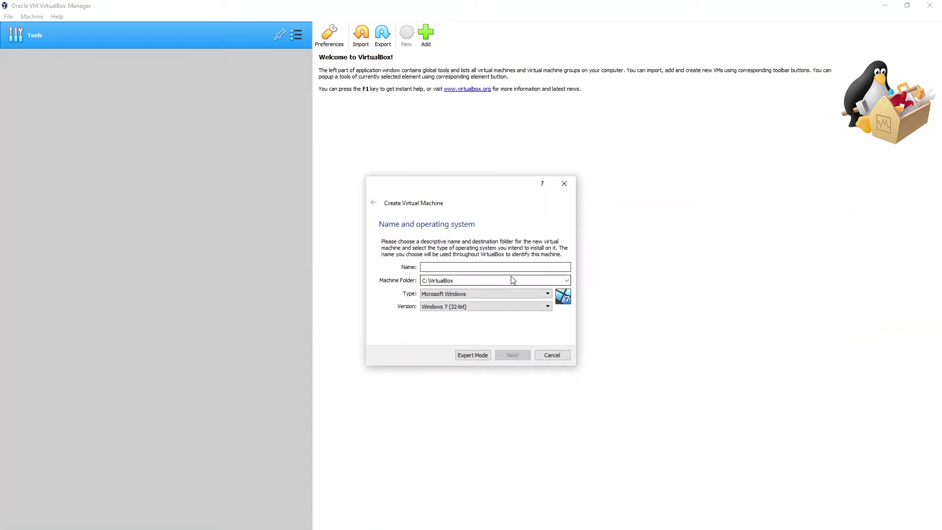
Step: Name the virtual machine Windows10-32bit and set its type to Microsoft Windows
{"action": "left_click", "coordinate": [478, 269]}
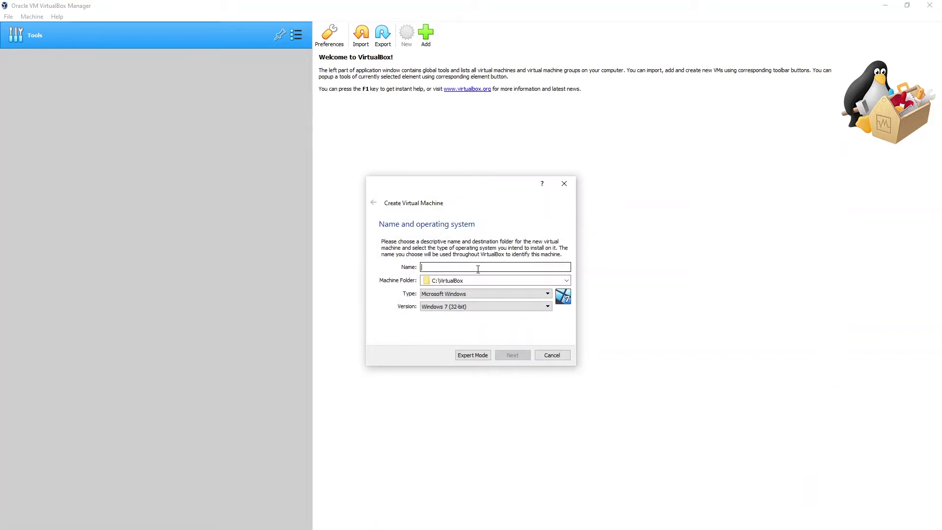
{"action": "type", "text": "Windows10-32bit"}
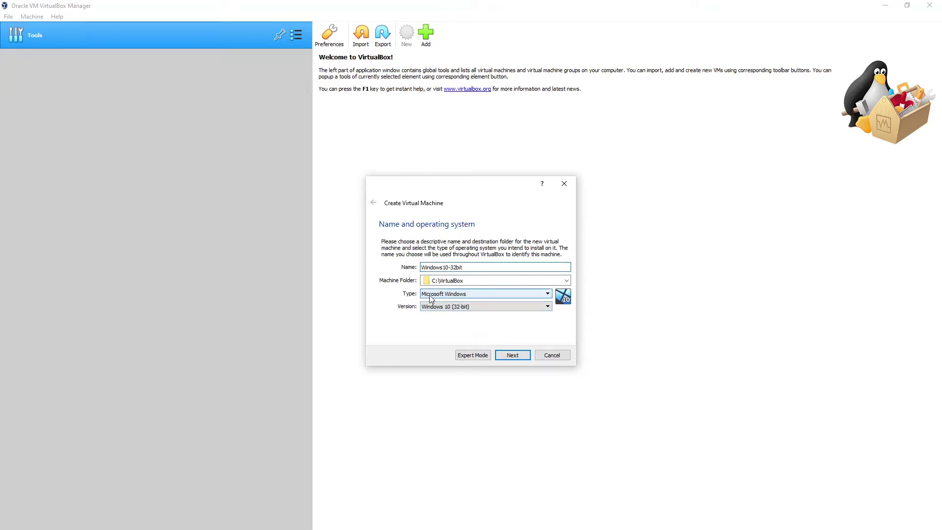
{"action": "left_click", "coordinate": [547, 295]}
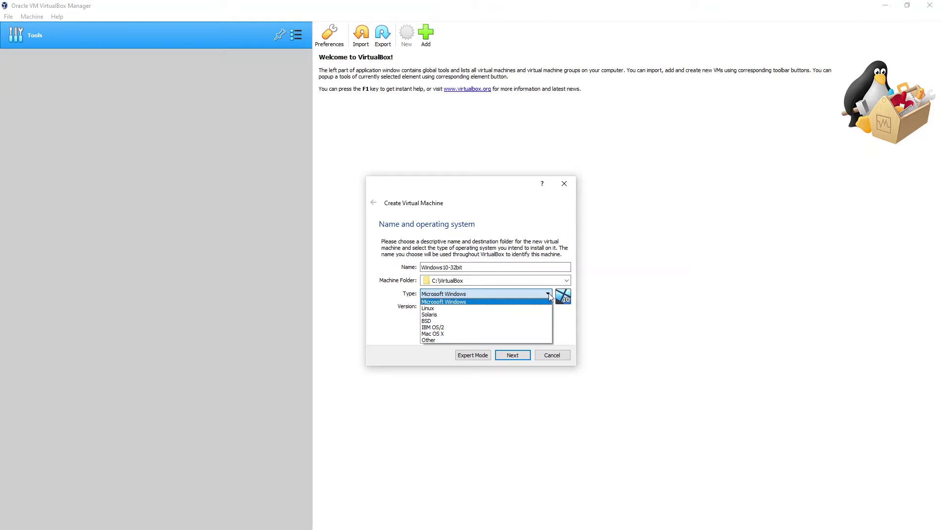
{"action": "left_click", "coordinate": [464, 304]}
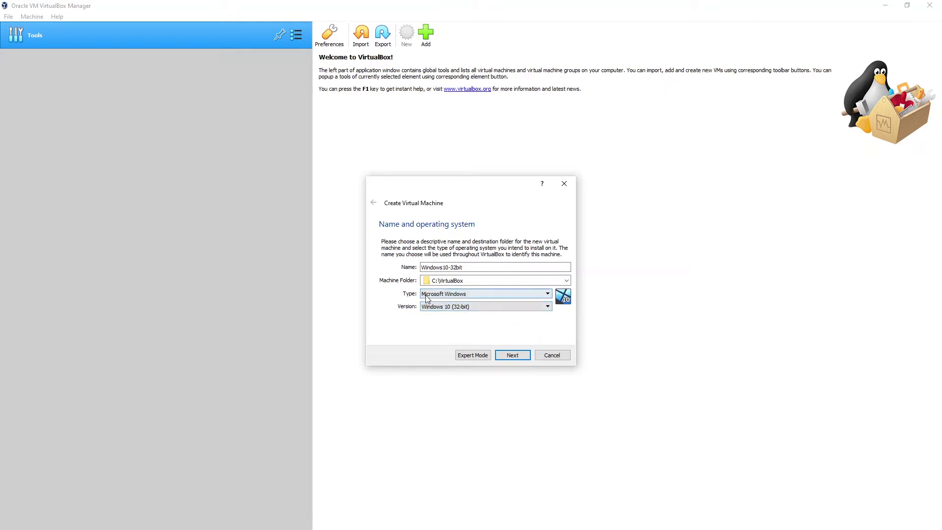
Step: Set the operating system version to Windows 10 (32-bit) and continue to the memory size
{"action": "left_click", "coordinate": [548, 308]}
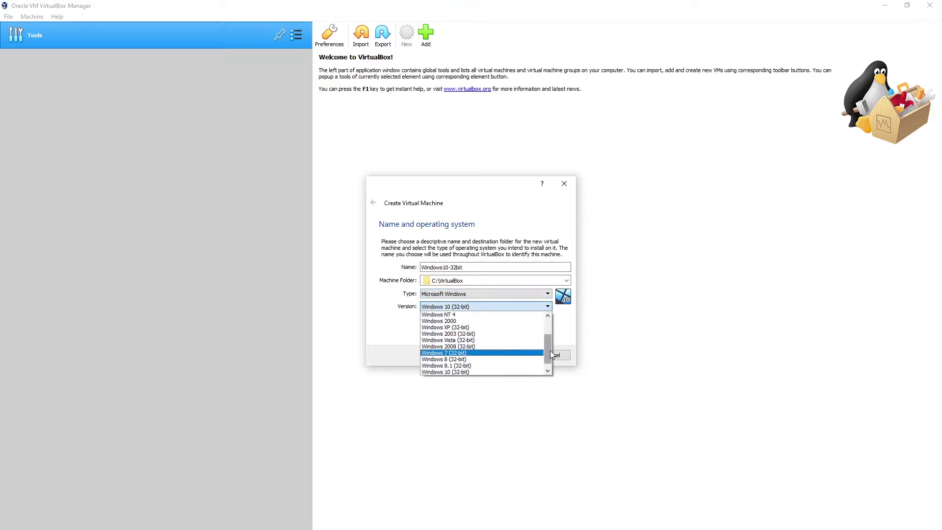
{"action": "left_click_drag", "start_coordinate": [550, 353], "coordinate": [551, 338]}
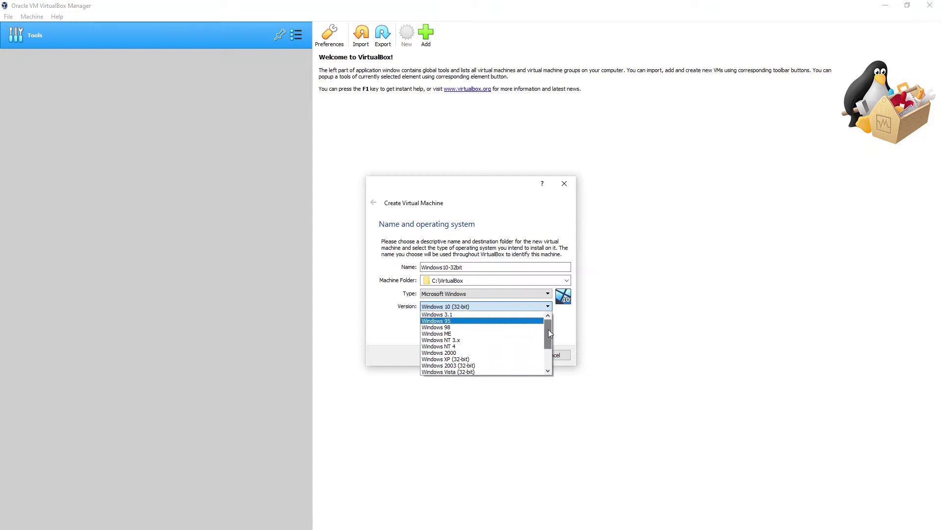
{"action": "left_click_drag", "start_coordinate": [549, 329], "coordinate": [550, 351]}
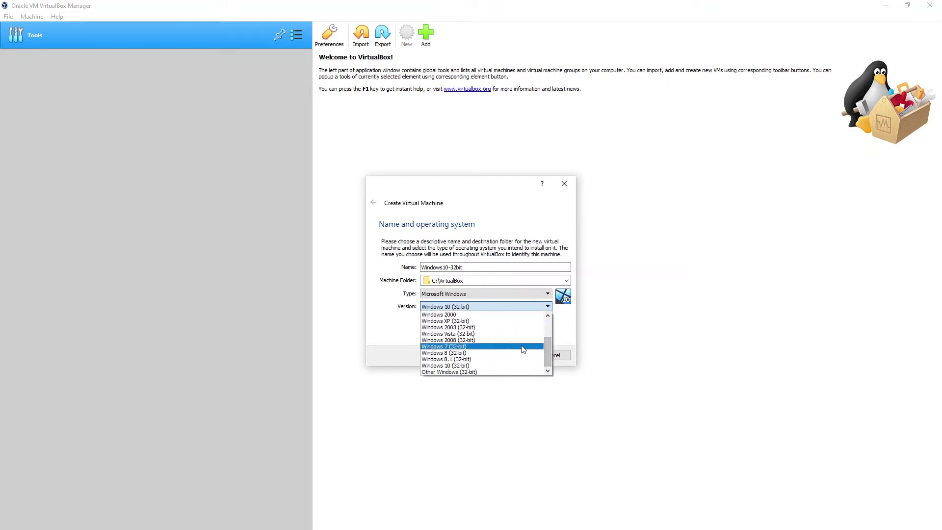
{"action": "left_click", "coordinate": [444, 367]}
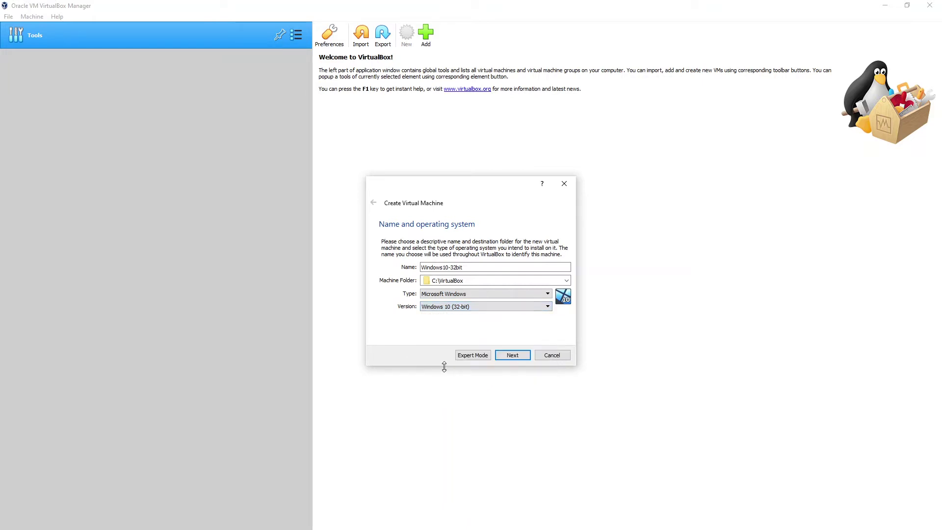
{"action": "left_click", "coordinate": [515, 354]}
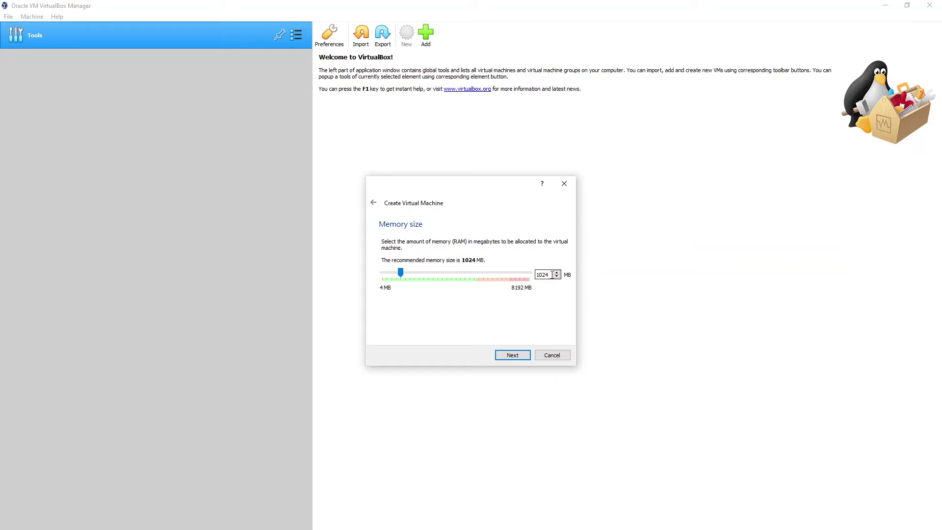
Step: Allocate 2048 MB of memory to the virtual machine and continue to the hard disk setup
{"action": "left_click_drag", "start_coordinate": [548, 275], "coordinate": [529, 276]}
{"action": "type", "text": "2048"}
{"action": "left_click", "coordinate": [512, 355]}
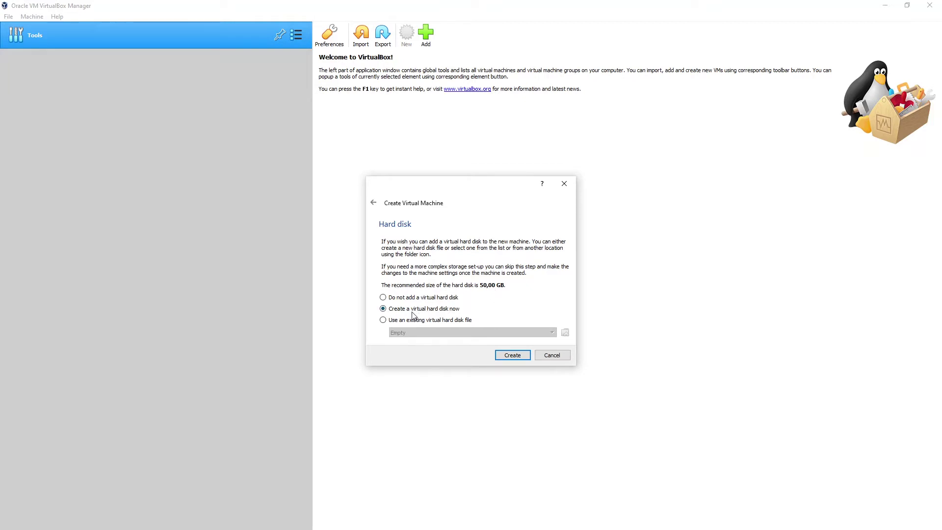
Step: Create a new dynamically allocated VHD (Virtual Hard Disk) of 50 GB for the virtual machine
{"action": "left_click", "coordinate": [507, 357]}
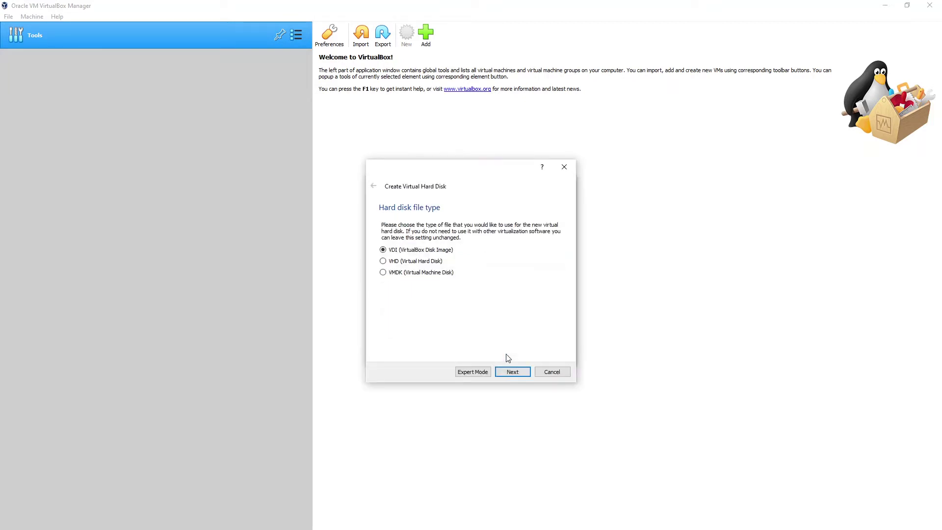
{"action": "left_click", "coordinate": [384, 263]}
{"action": "left_click", "coordinate": [514, 374]}
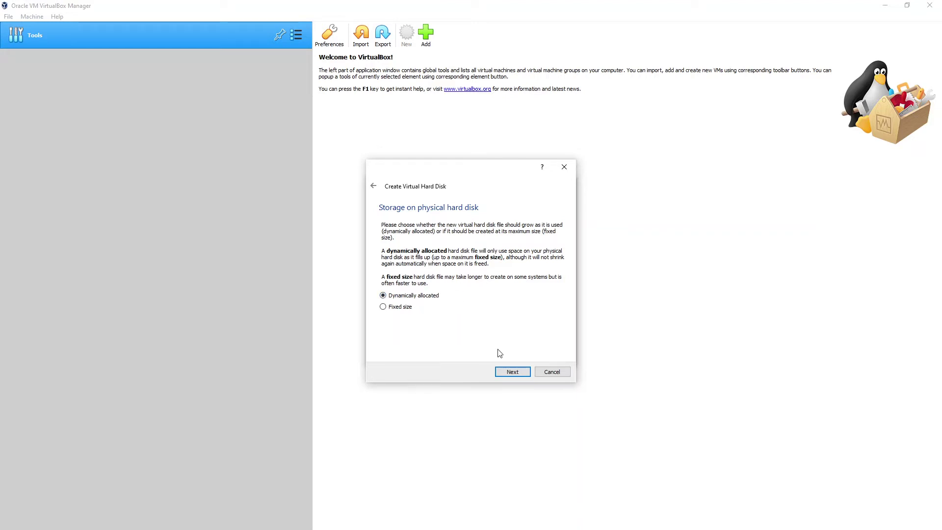
{"action": "left_click", "coordinate": [512, 373]}
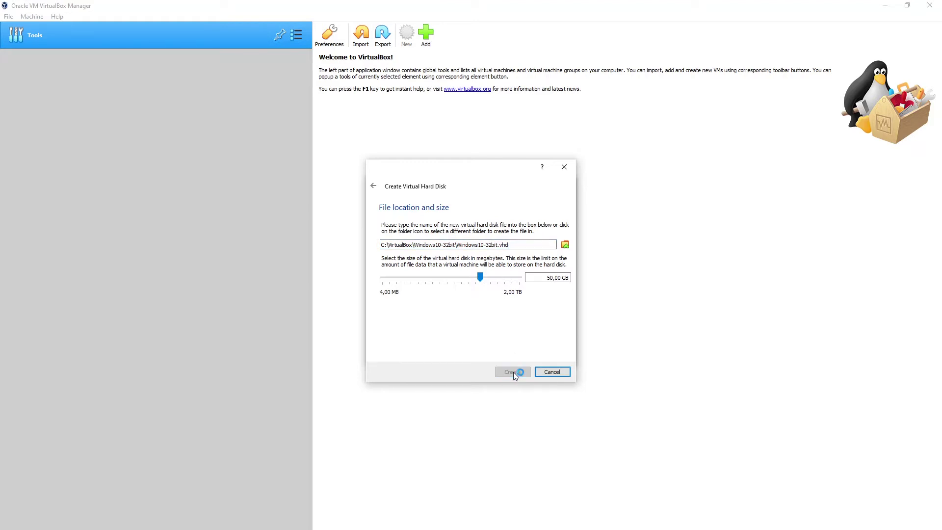
{"action": "left_click", "coordinate": [513, 372]}
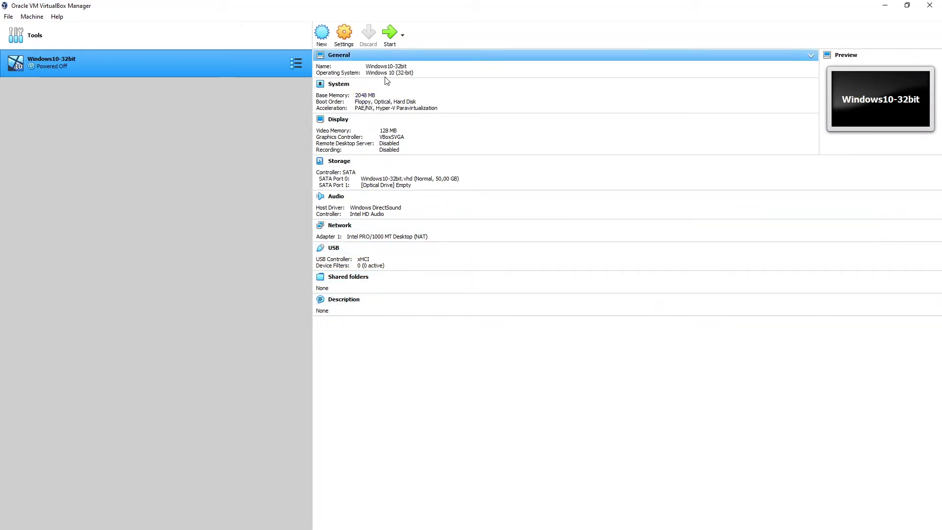
Step: Attach the Windows10-32bit disc image from Downloads to the virtual machine's empty optical drive in its storage settings
{"action": "left_click", "coordinate": [345, 42]}
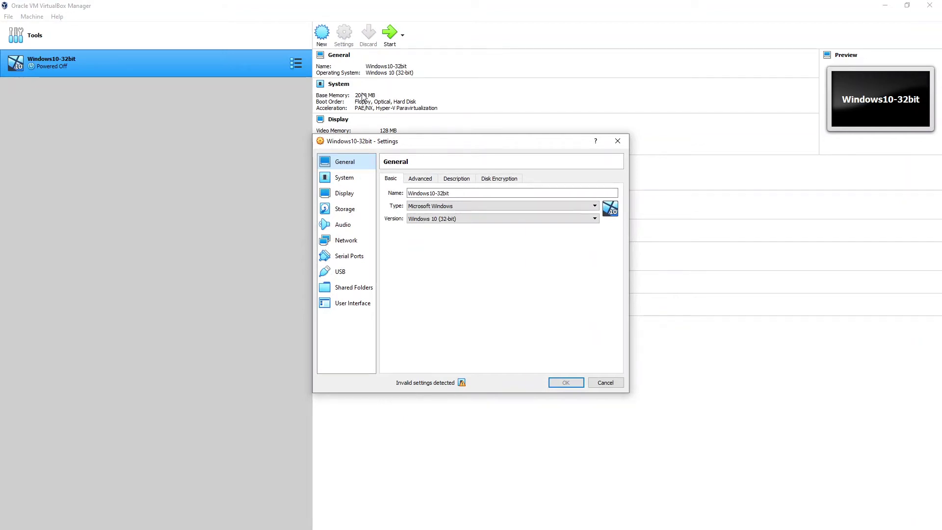
{"action": "left_click", "coordinate": [350, 210]}
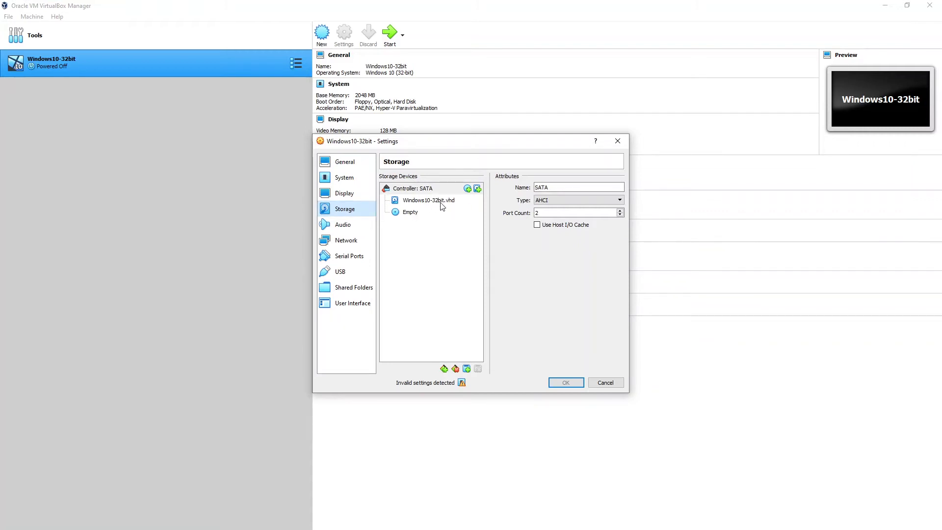
{"action": "left_click", "coordinate": [413, 212]}
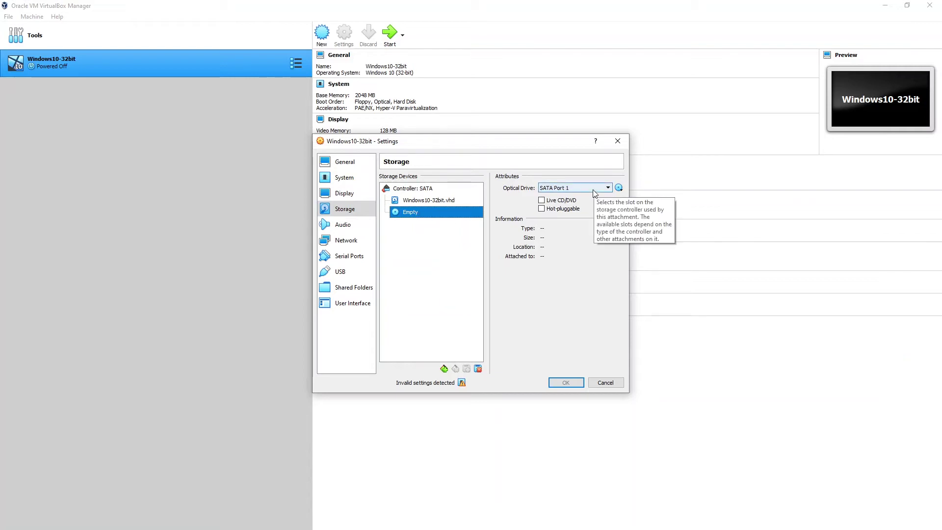
{"action": "left_click", "coordinate": [618, 189]}
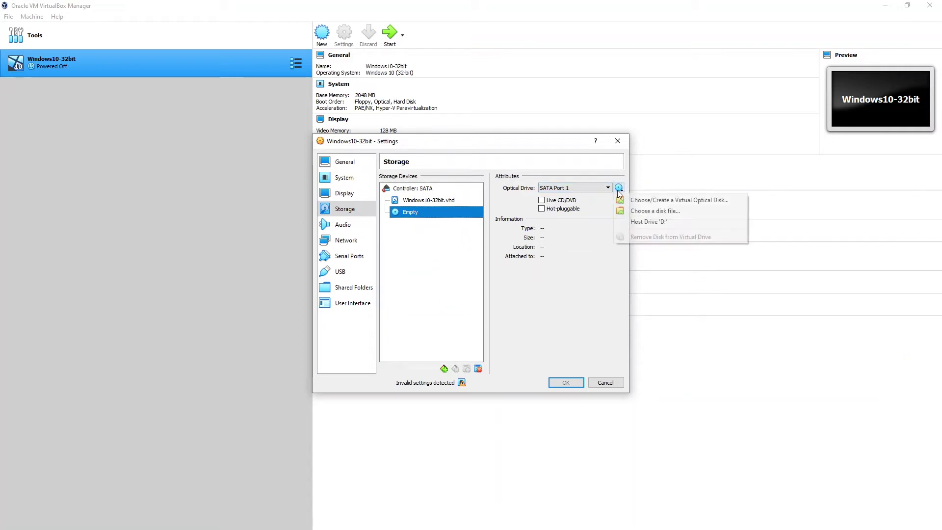
{"action": "left_click", "coordinate": [641, 211]}
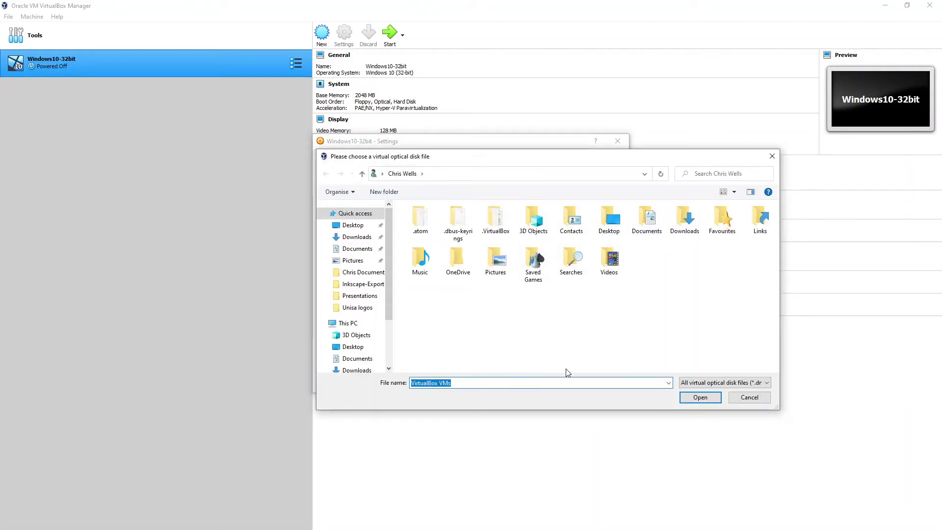
{"action": "left_click", "coordinate": [767, 383]}
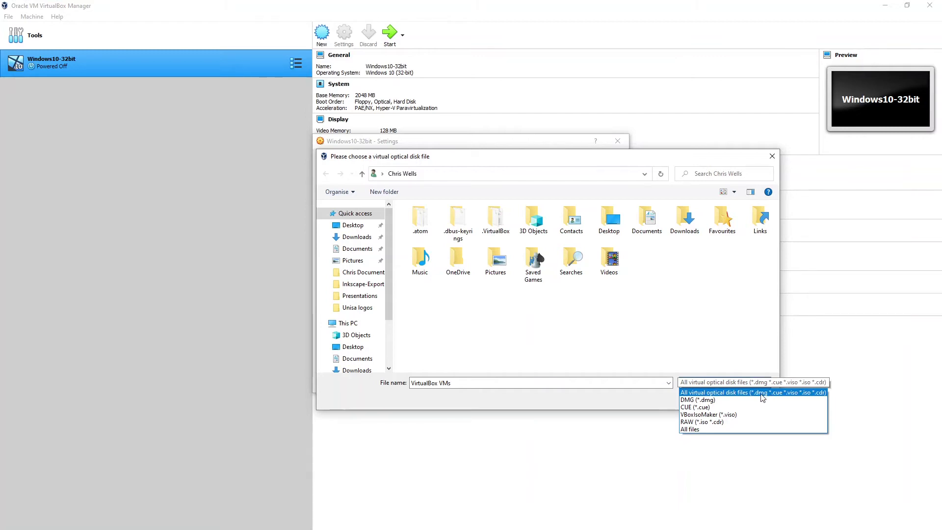
{"action": "left_click", "coordinate": [787, 393]}
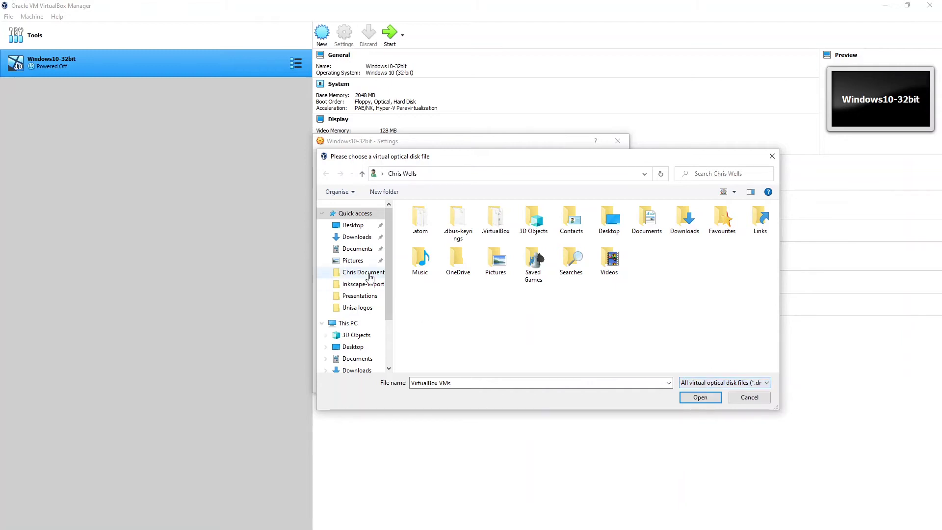
{"action": "left_click", "coordinate": [356, 237]}
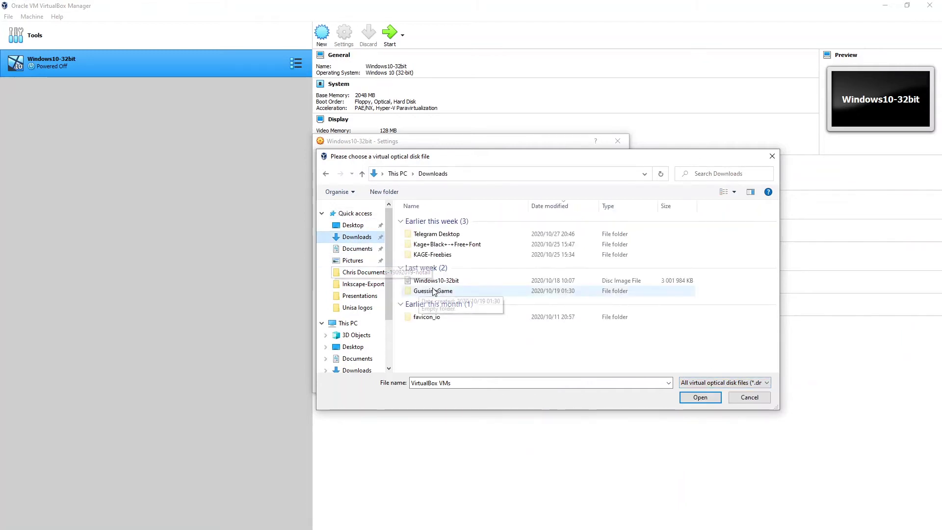
{"action": "left_click", "coordinate": [436, 281]}
{"action": "left_click", "coordinate": [698, 399]}
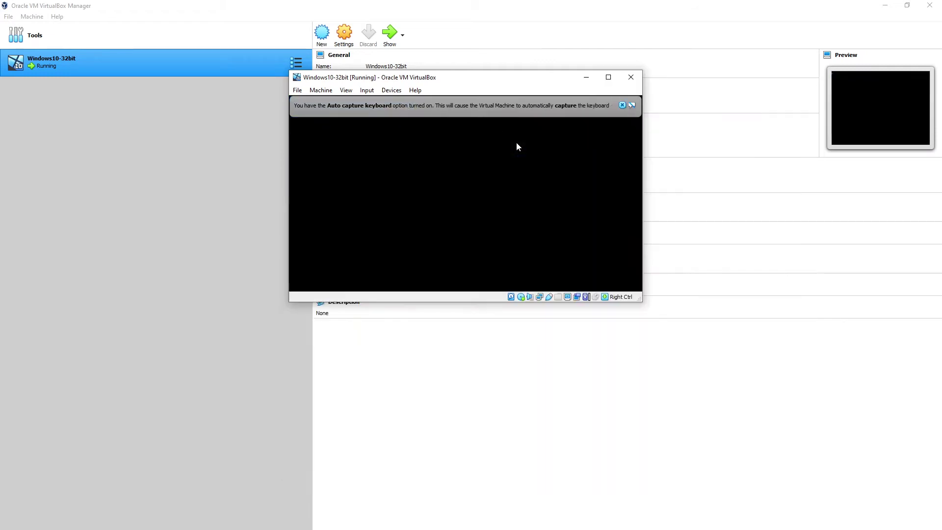
Step: Dismiss the running virtual machine's notices and set the Windows Setup keyboard method to United States-International
{"action": "left_click", "coordinate": [623, 105]}
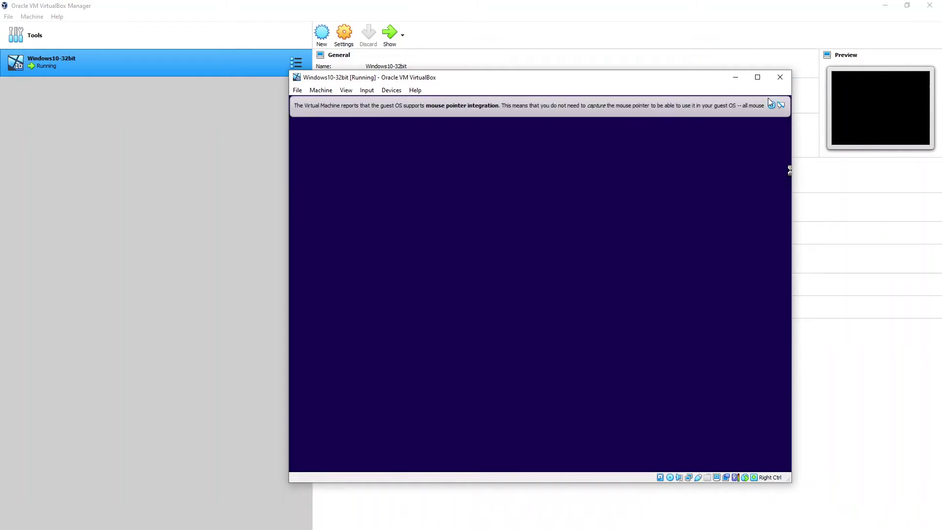
{"action": "left_click", "coordinate": [771, 105]}
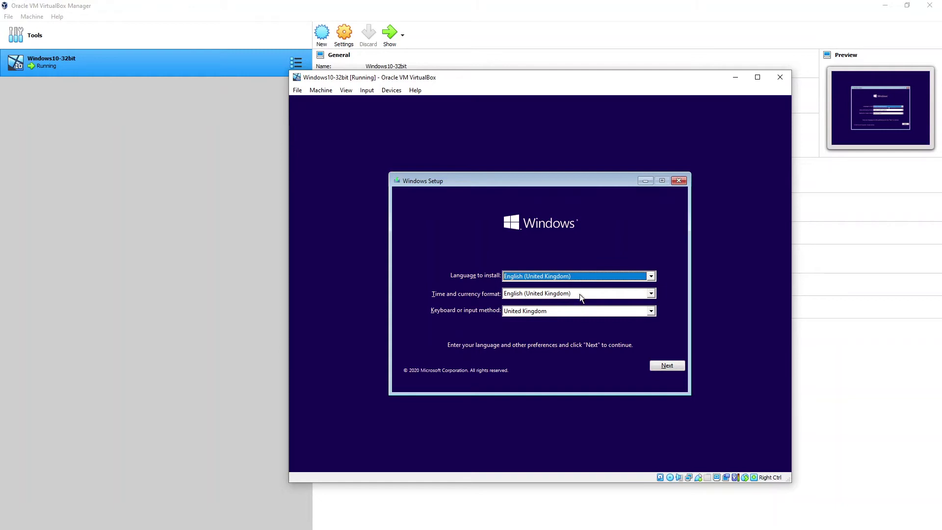
{"action": "left_click", "coordinate": [651, 312]}
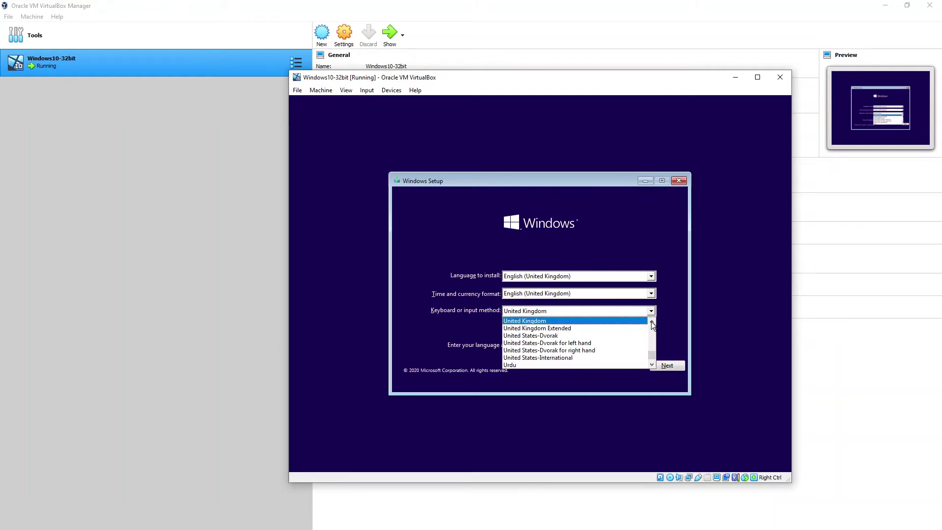
{"action": "left_click", "coordinate": [619, 357]}
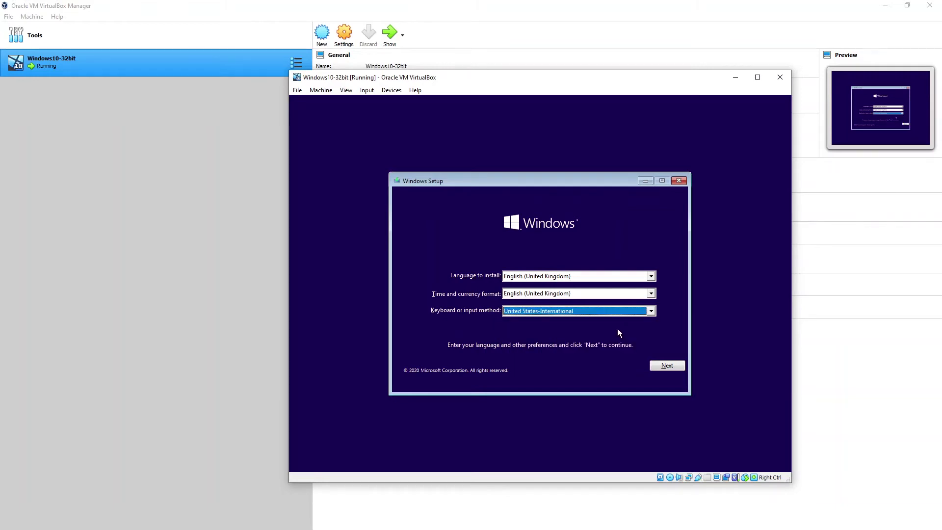
Step: Set the time and currency format to English (South Africa), keep English (United Kingdom) as the install language, and continue
{"action": "left_click", "coordinate": [650, 293]}
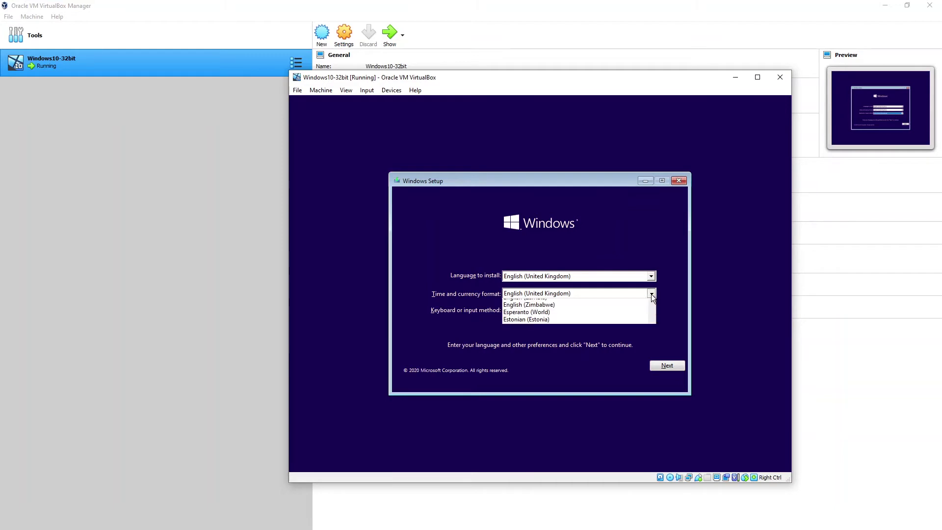
{"action": "left_click", "coordinate": [651, 304]}
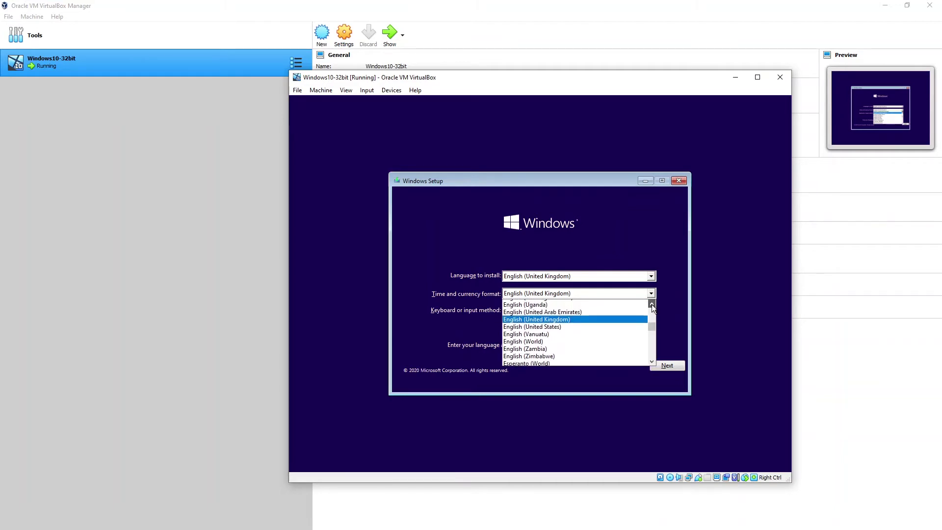
{"action": "left_click_drag", "start_coordinate": [652, 304], "coordinate": [651, 304]}
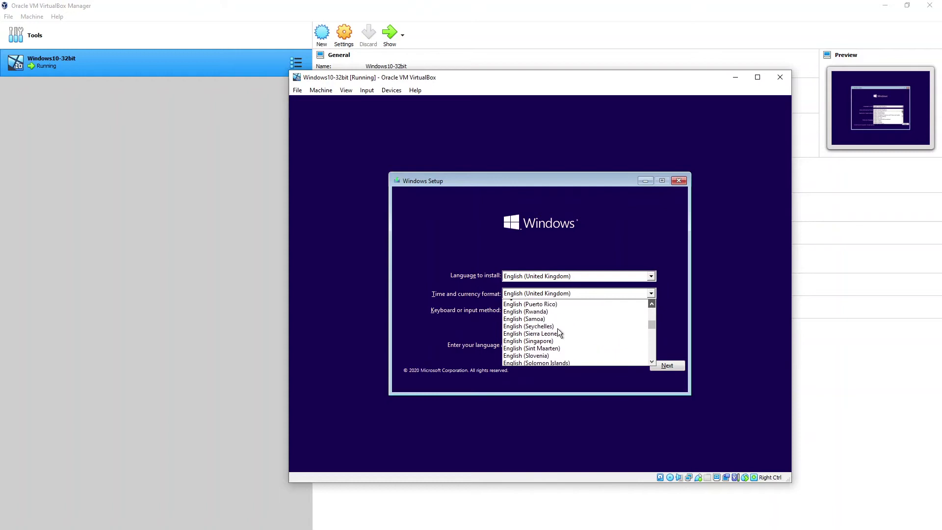
{"action": "left_click_drag", "start_coordinate": [652, 361], "coordinate": [652, 360]}
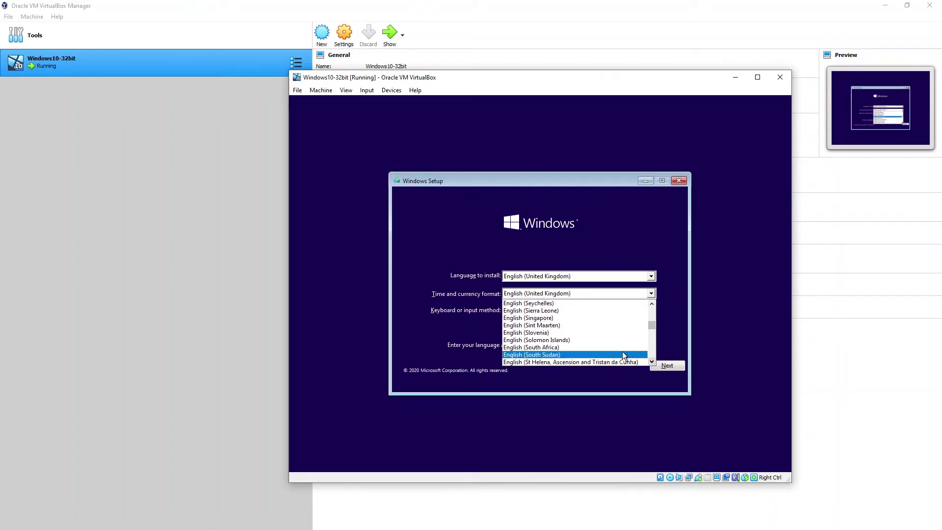
{"action": "left_click", "coordinate": [564, 348]}
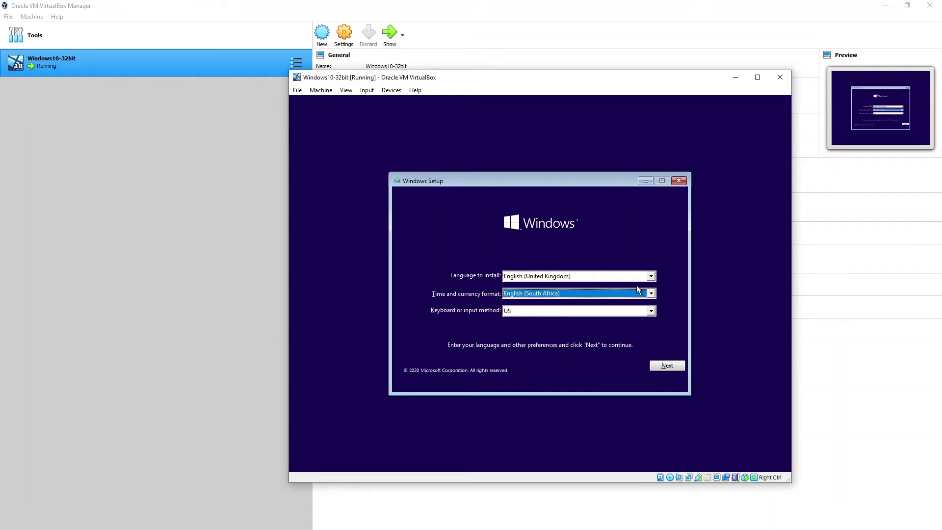
{"action": "left_click", "coordinate": [651, 276]}
{"action": "left_click", "coordinate": [651, 277]}
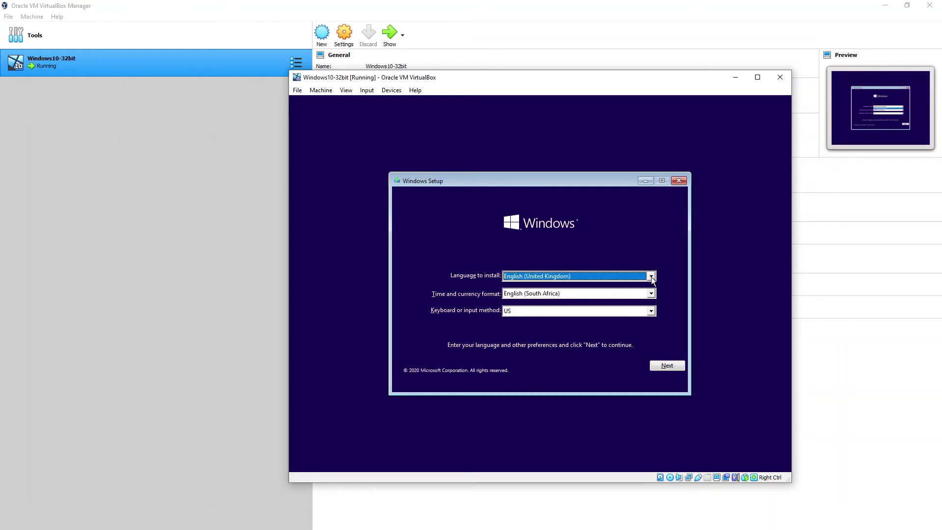
{"action": "left_click", "coordinate": [669, 368]}
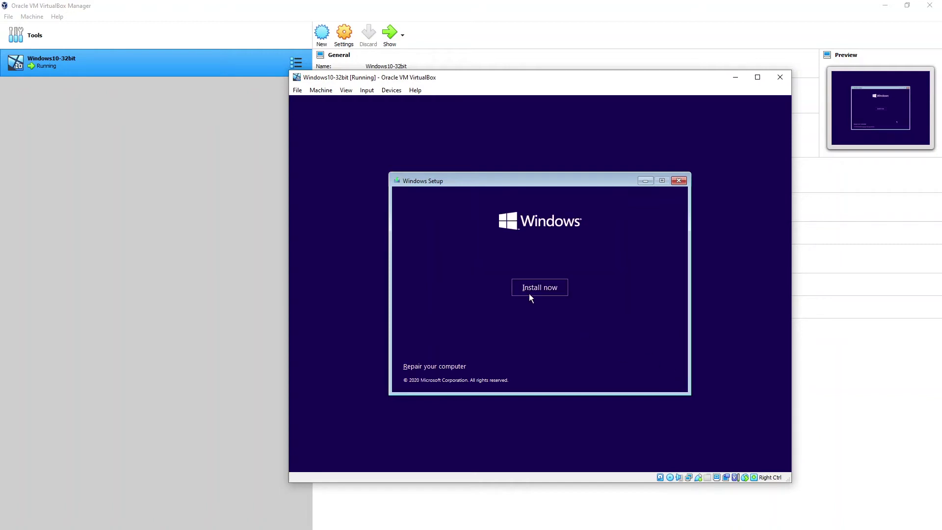
Step: Start the Windows installation without a product key and choose the Windows 10 Home edition
{"action": "left_click", "coordinate": [529, 293]}
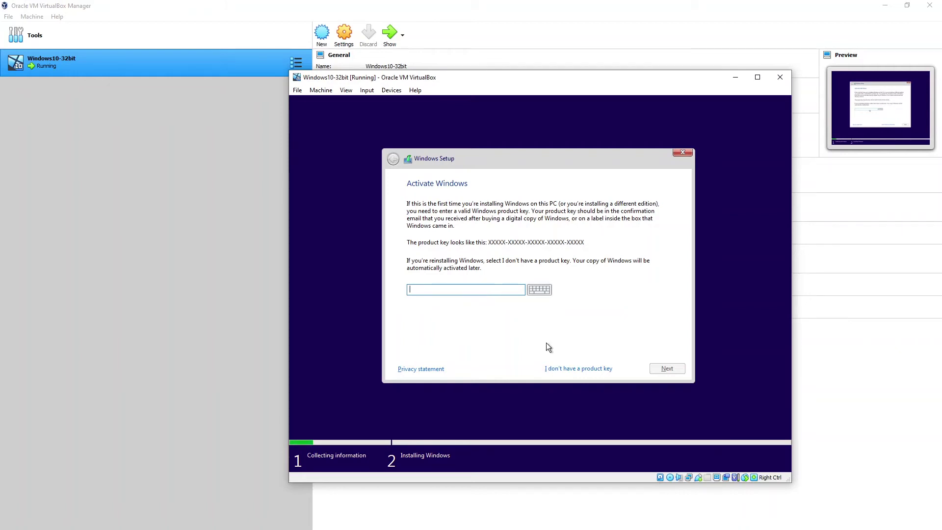
{"action": "left_click", "coordinate": [566, 369]}
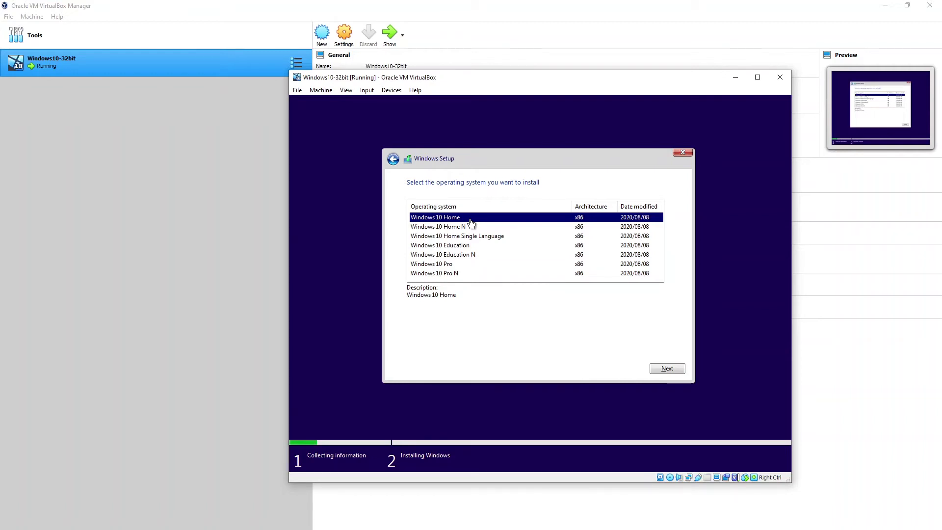
{"action": "left_click", "coordinate": [659, 370]}
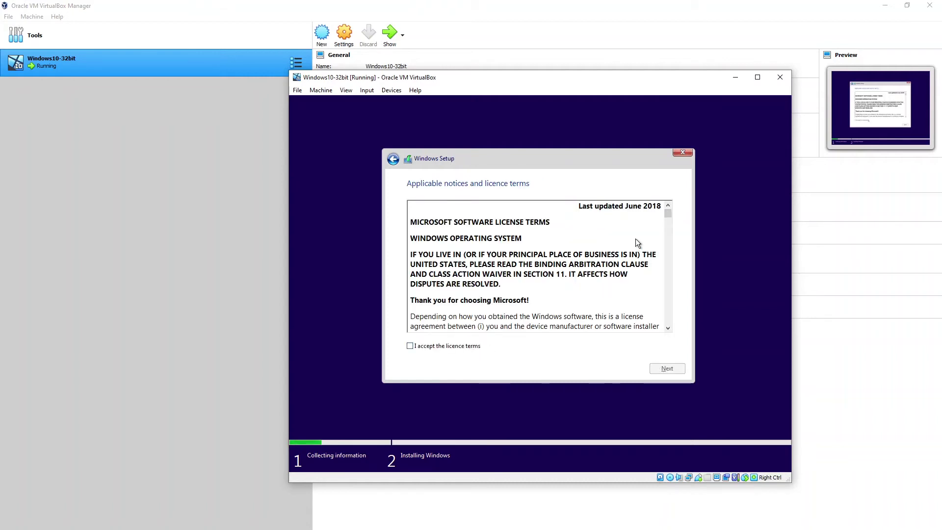
Step: Accept the licence terms and start a custom Windows-only installation on the unallocated space of Drive 0
{"action": "left_click_drag", "start_coordinate": [667, 213], "coordinate": [670, 319]}
{"action": "left_click", "coordinate": [465, 345]}
{"action": "left_click", "coordinate": [666, 368]}
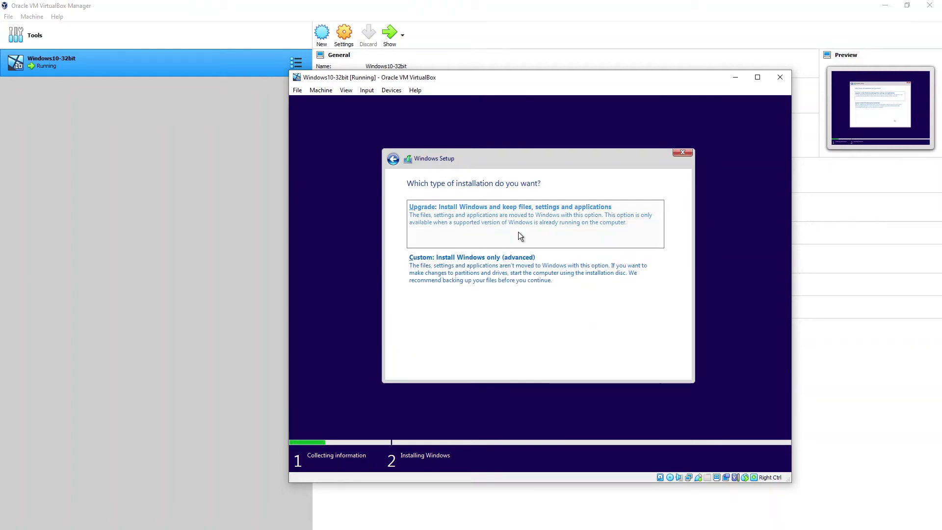
{"action": "left_click", "coordinate": [478, 269]}
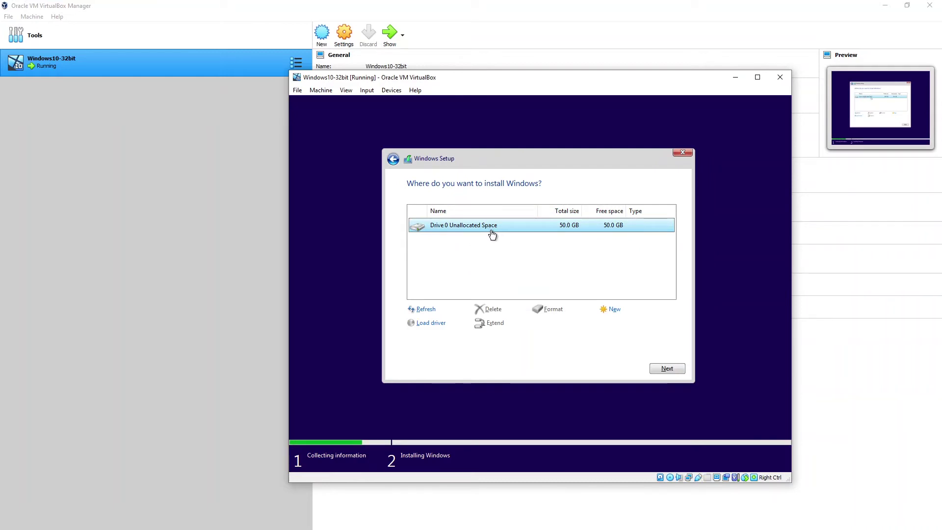
{"action": "left_click", "coordinate": [665, 369]}
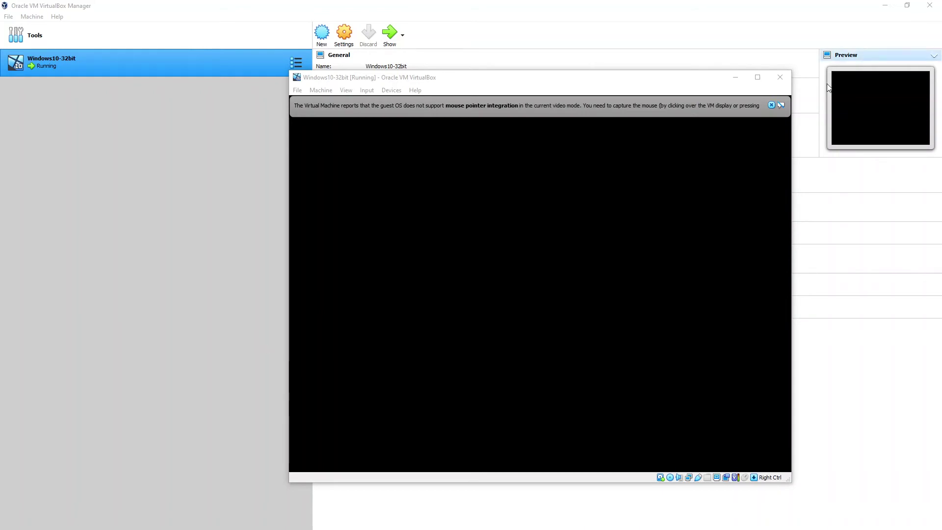
Step: Dismiss the mouse integration notices during the restarts and confirm South Africa as the Windows region
{"action": "left_click", "coordinate": [771, 105]}
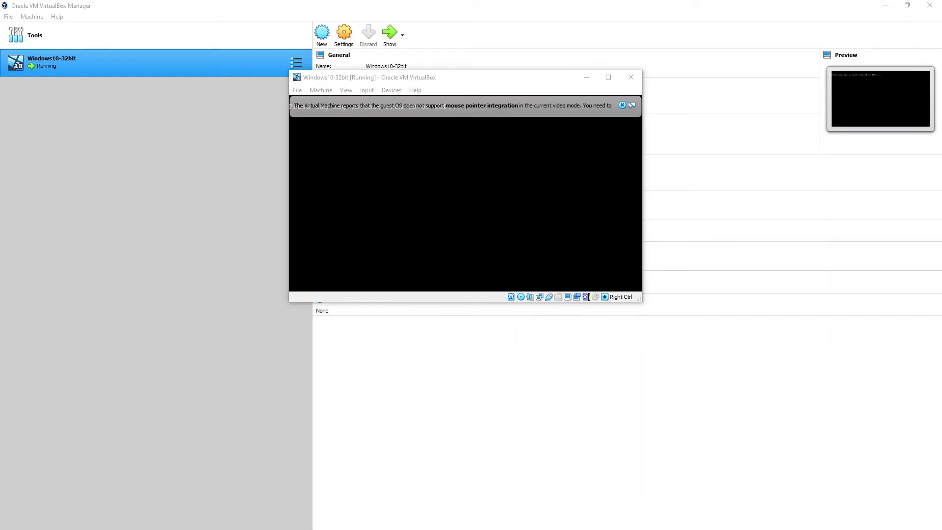
{"action": "left_click", "coordinate": [622, 105]}
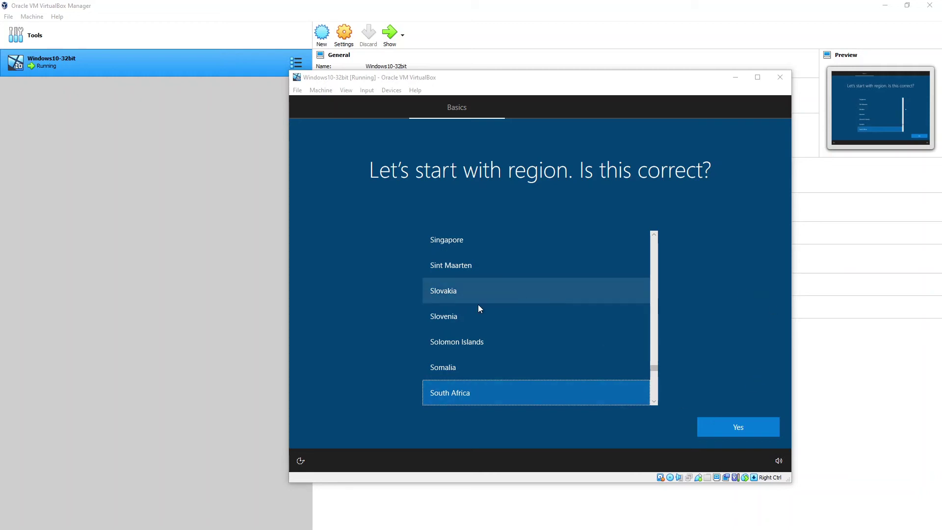
{"action": "left_click", "coordinate": [745, 429]}
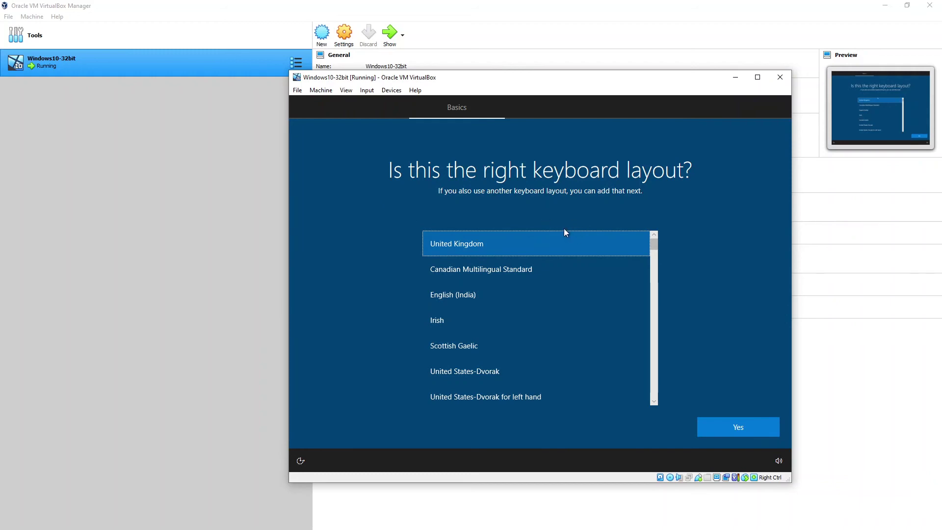
Step: Choose the US keyboard layout and skip adding a second layout
{"action": "left_click", "coordinate": [654, 401]}
{"action": "left_click", "coordinate": [654, 402]}
{"action": "left_click", "coordinate": [452, 380]}
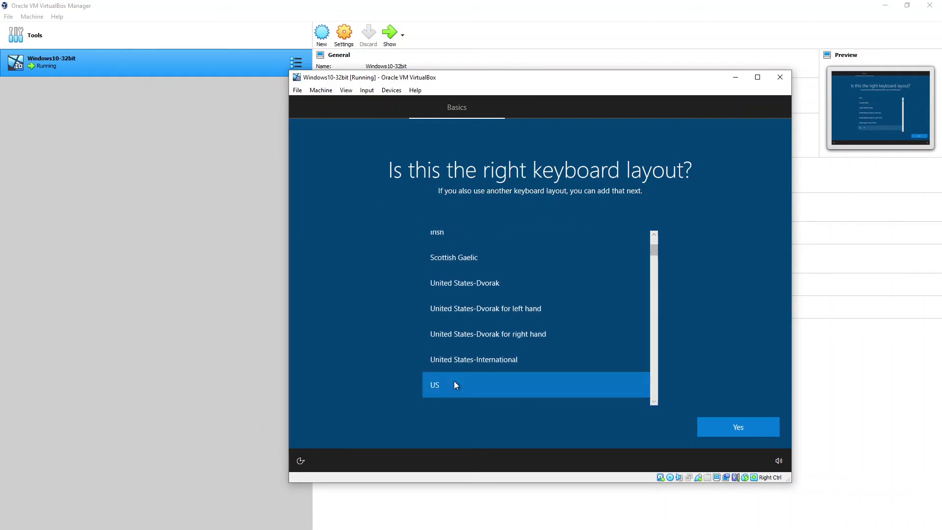
{"action": "left_click", "coordinate": [728, 431]}
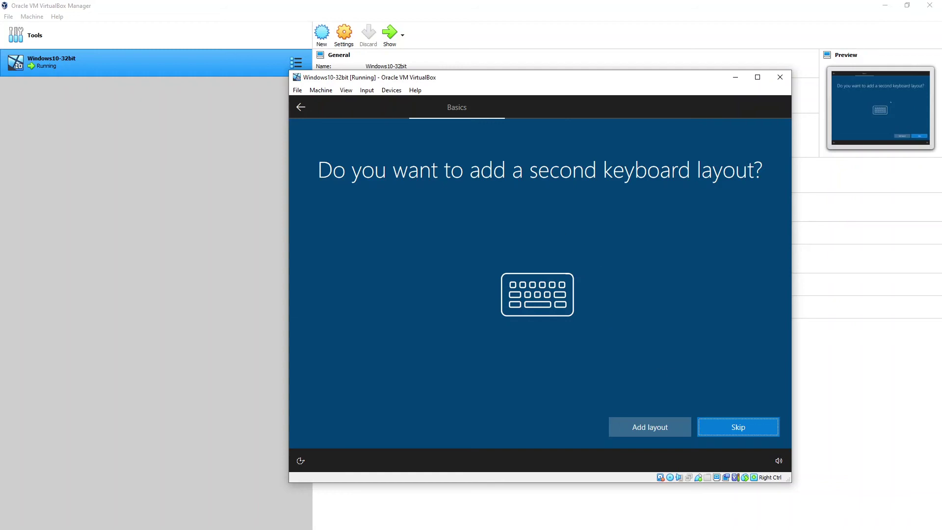
{"action": "left_click", "coordinate": [738, 427]}
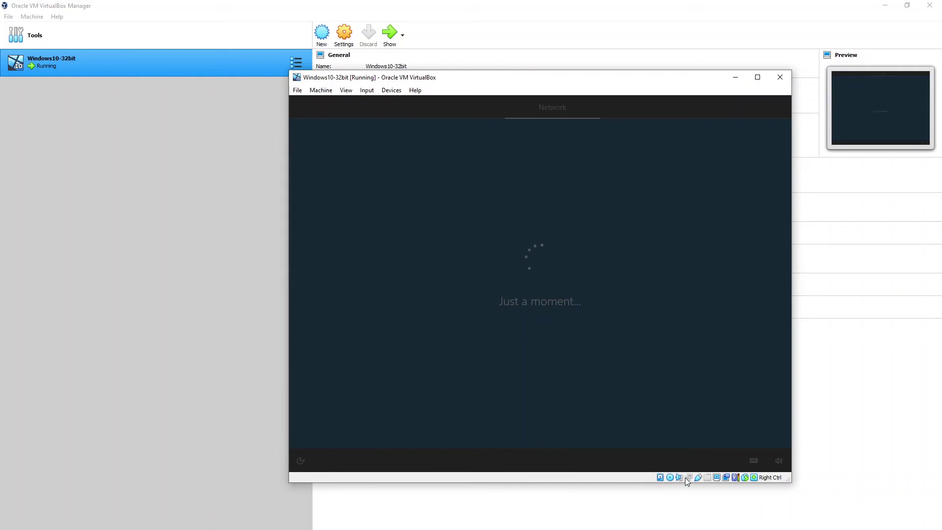
Step: Decline the network connection in Windows setup by indicating that there is no Internet
{"action": "mouse_move", "coordinate": [689, 480]}
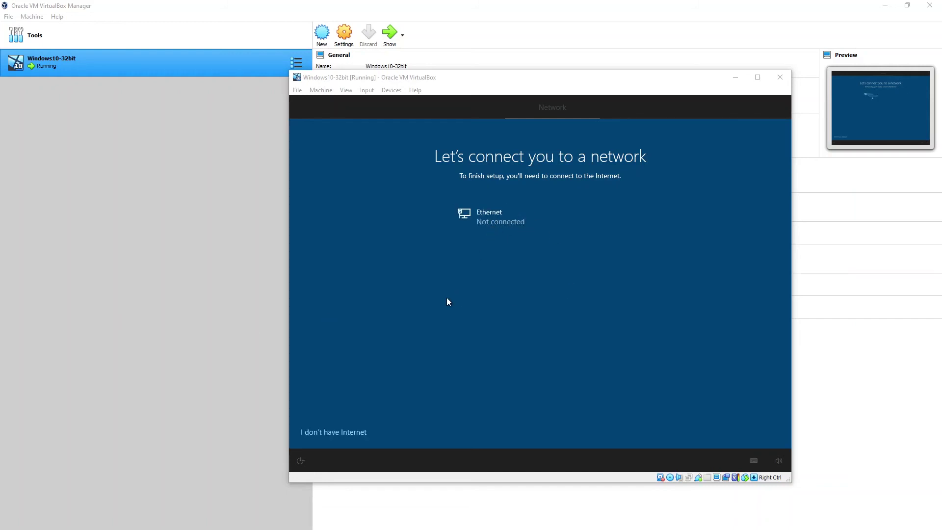
{"action": "left_click", "coordinate": [350, 434]}
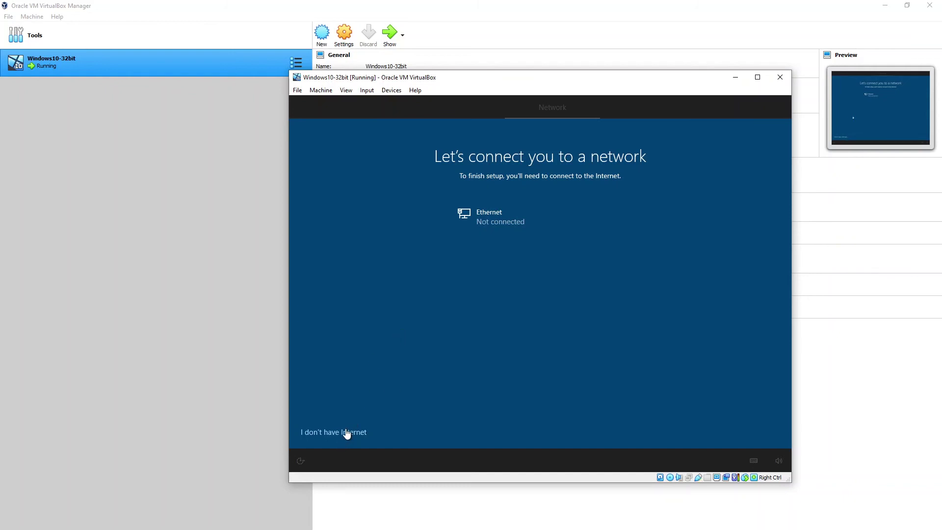
{"action": "left_click", "coordinate": [346, 433]}
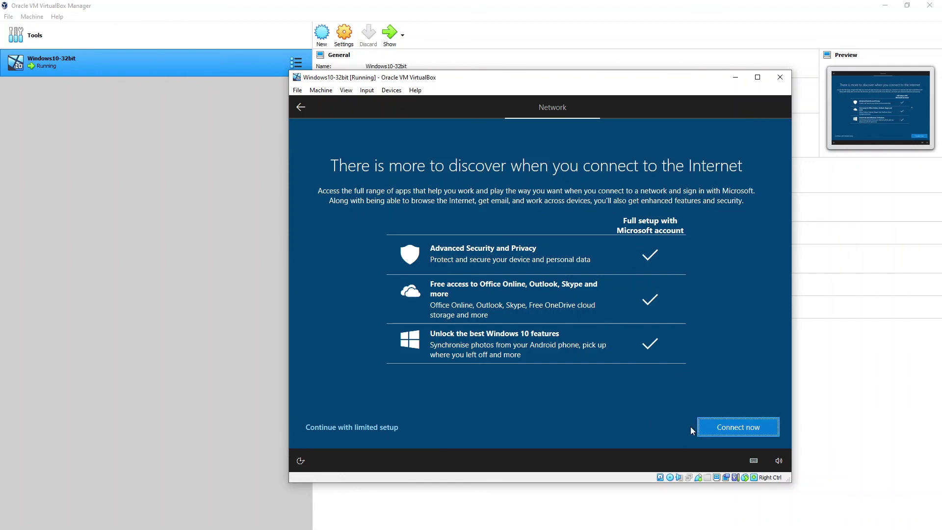
Step: Continue with limited setup and create a local account named Wellswebtech with the password left blank
{"action": "left_click", "coordinate": [371, 428]}
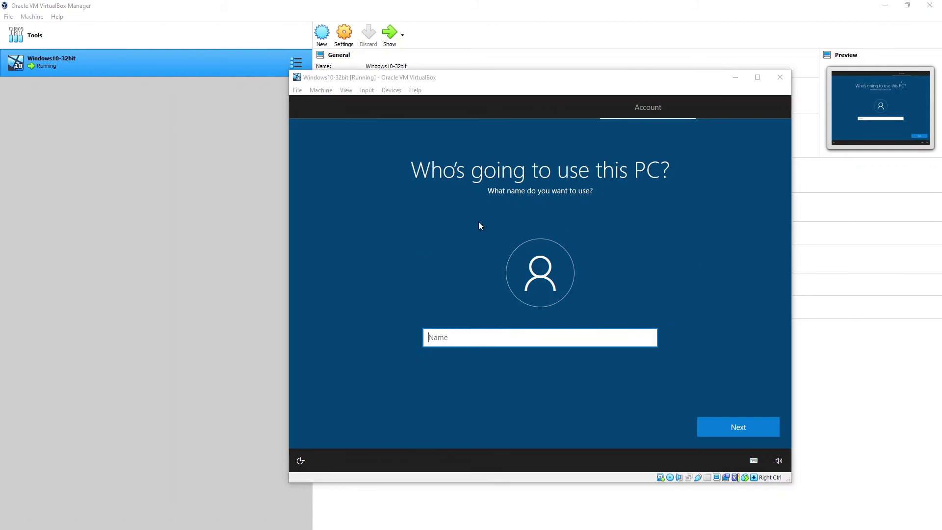
{"action": "left_click", "coordinate": [465, 335]}
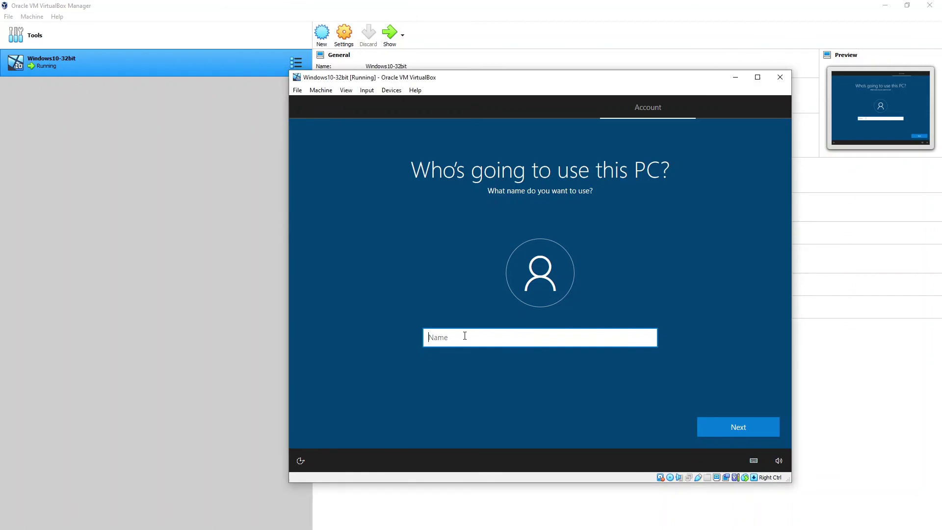
{"action": "type", "text": "Wellswebtech"}
{"action": "left_click", "coordinate": [731, 429]}
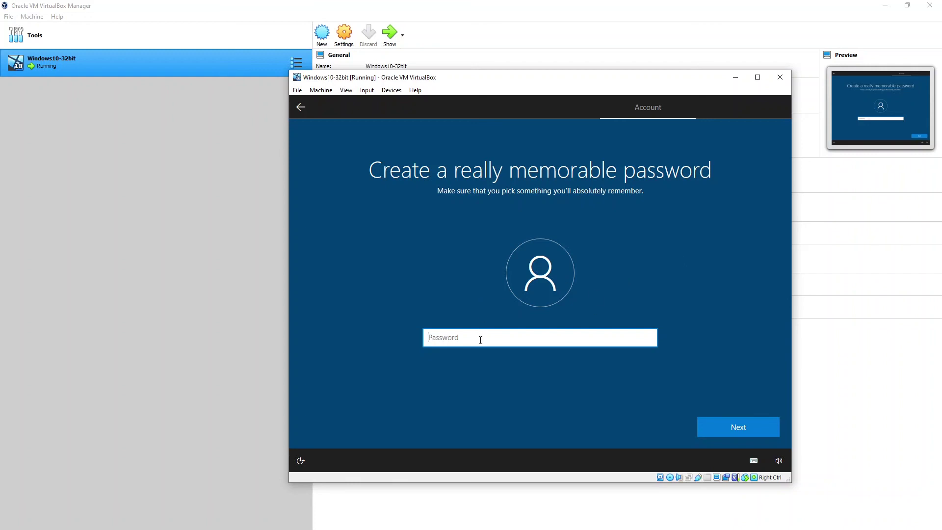
{"action": "left_click", "coordinate": [736, 427]}
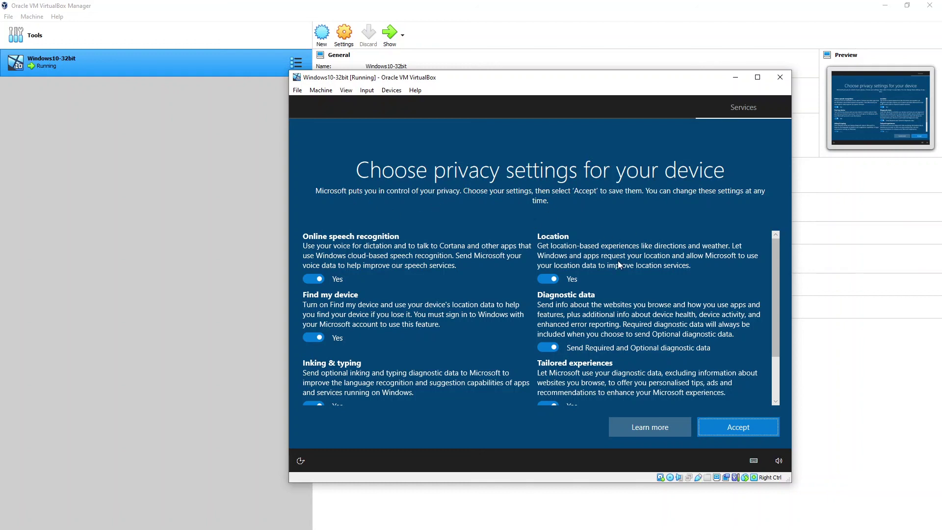
Step: Review the device privacy settings, accept them with all options left on, and decline sending activity history to Microsoft
{"action": "scroll", "coordinate": [641, 265], "scroll_direction": "down", "scroll_amount": 2}
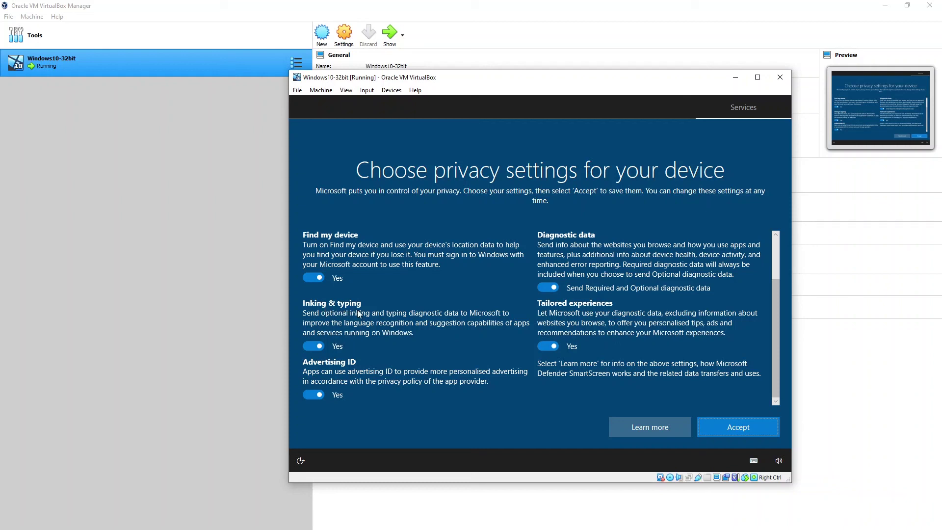
{"action": "scroll", "coordinate": [365, 309], "scroll_direction": "up", "scroll_amount": 2}
{"action": "scroll", "coordinate": [360, 296], "scroll_direction": "up", "scroll_amount": 1}
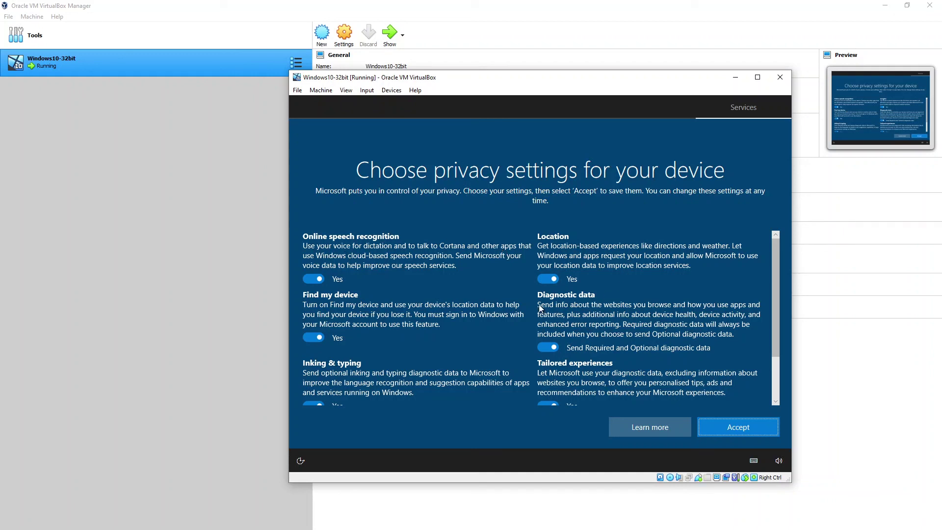
{"action": "scroll", "coordinate": [592, 310], "scroll_direction": "down", "scroll_amount": 1}
{"action": "scroll", "coordinate": [591, 310], "scroll_direction": "down", "scroll_amount": 1}
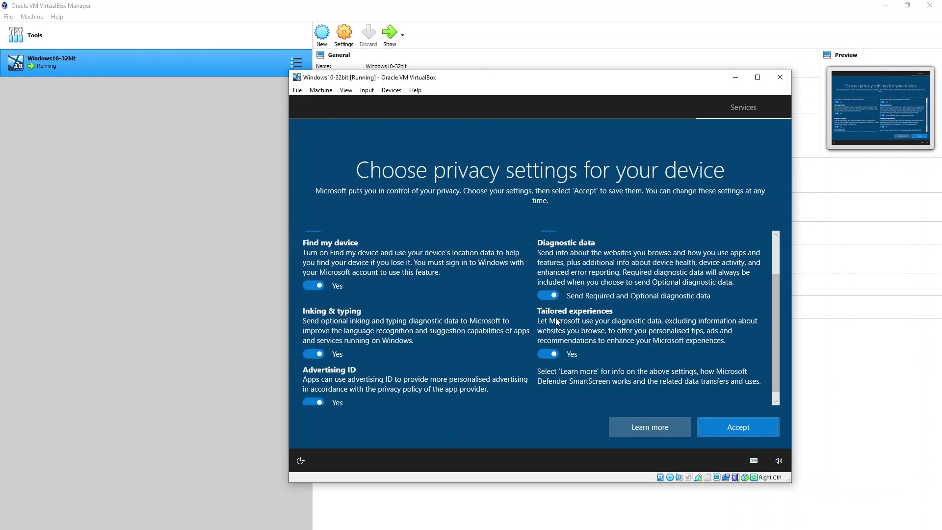
{"action": "scroll", "coordinate": [595, 323], "scroll_direction": "down", "scroll_amount": 1}
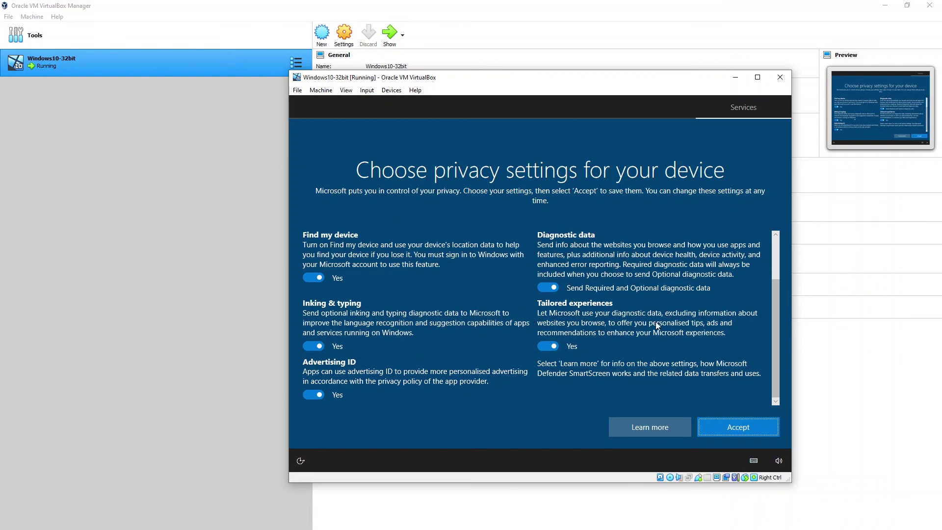
{"action": "scroll", "coordinate": [635, 292], "scroll_direction": "up", "scroll_amount": 2}
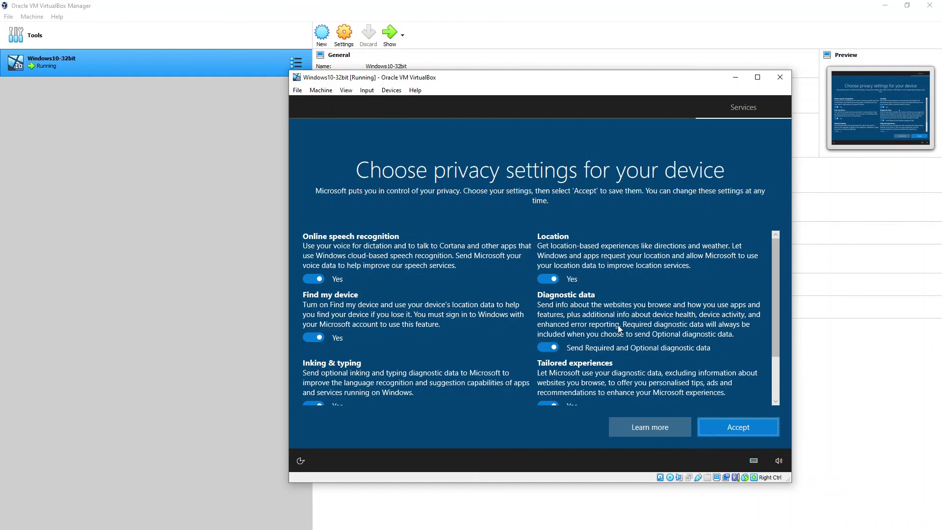
{"action": "scroll", "coordinate": [617, 324], "scroll_direction": "down", "scroll_amount": 2}
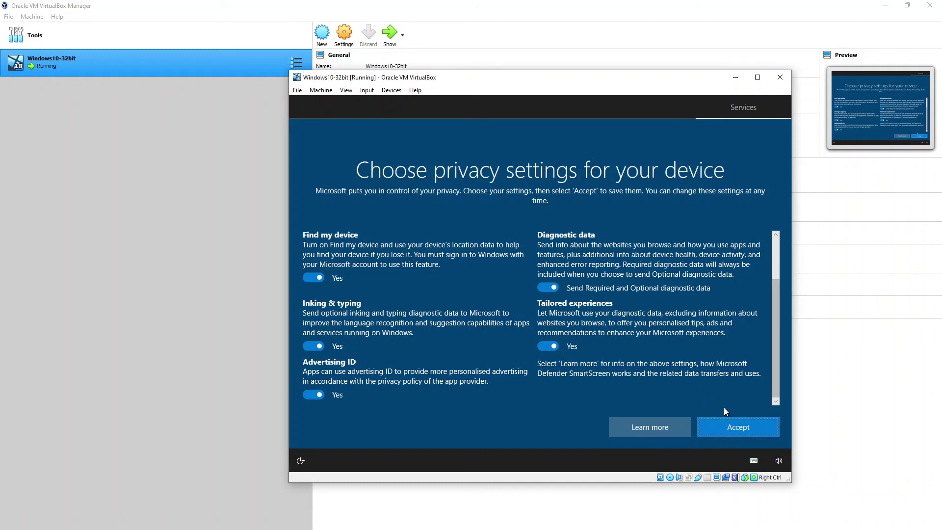
{"action": "left_click", "coordinate": [731, 425]}
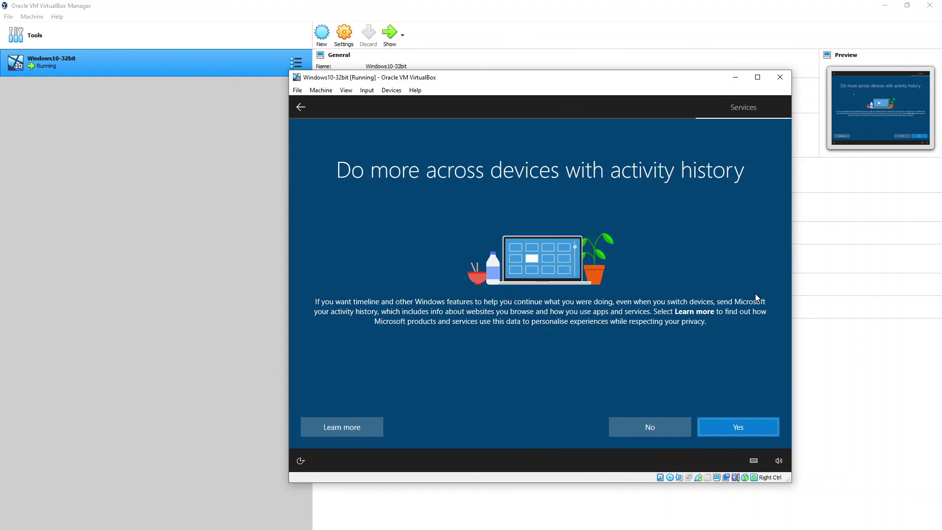
{"action": "left_click", "coordinate": [659, 432]}
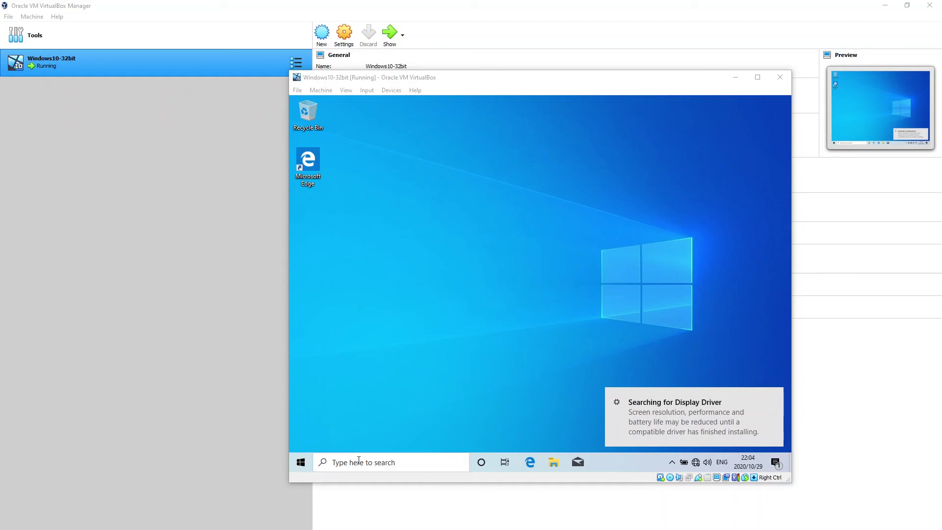
Step: Reduce the search box on the virtual machine's Windows taskbar to a search icon
{"action": "right_click", "coordinate": [378, 465]}
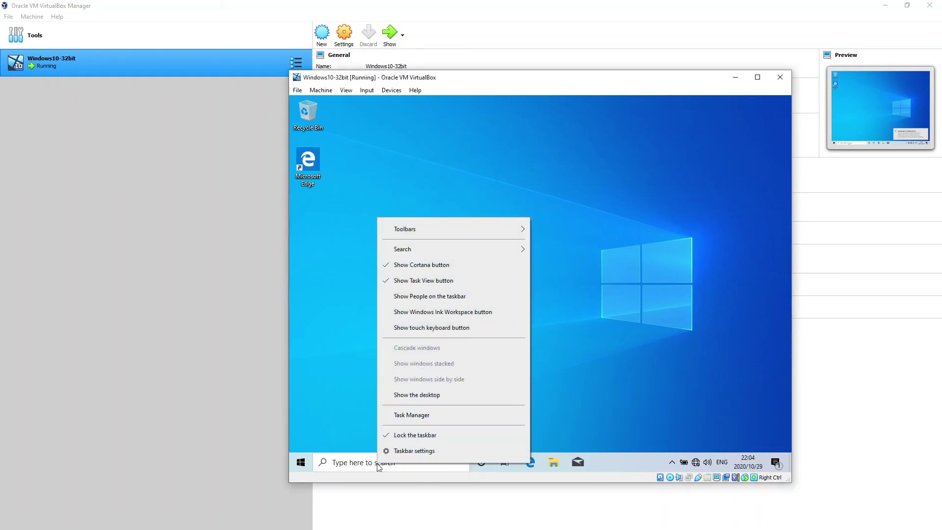
{"action": "mouse_move", "coordinate": [447, 252]}
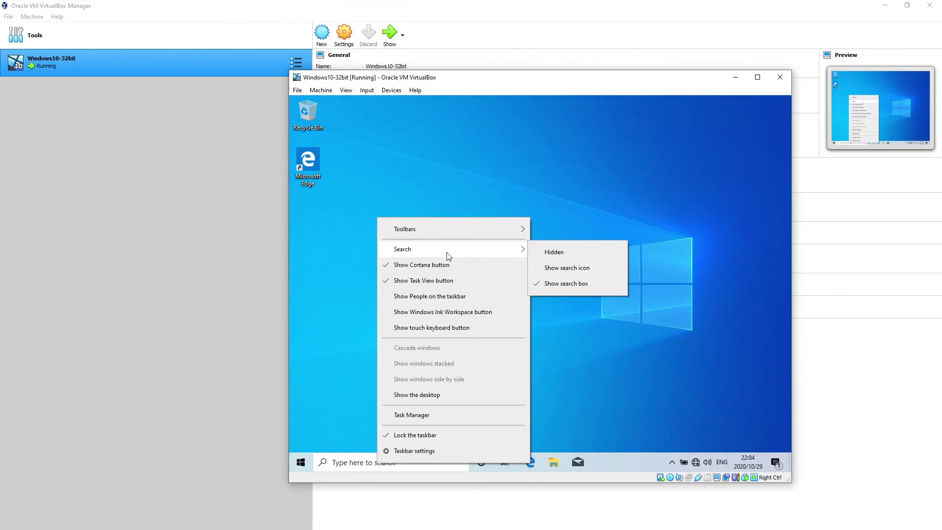
{"action": "left_click", "coordinate": [566, 269]}
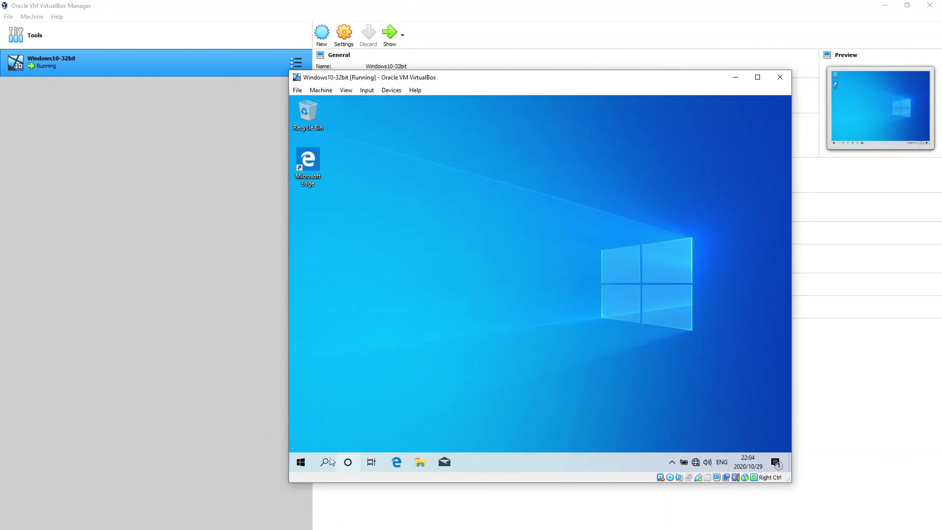